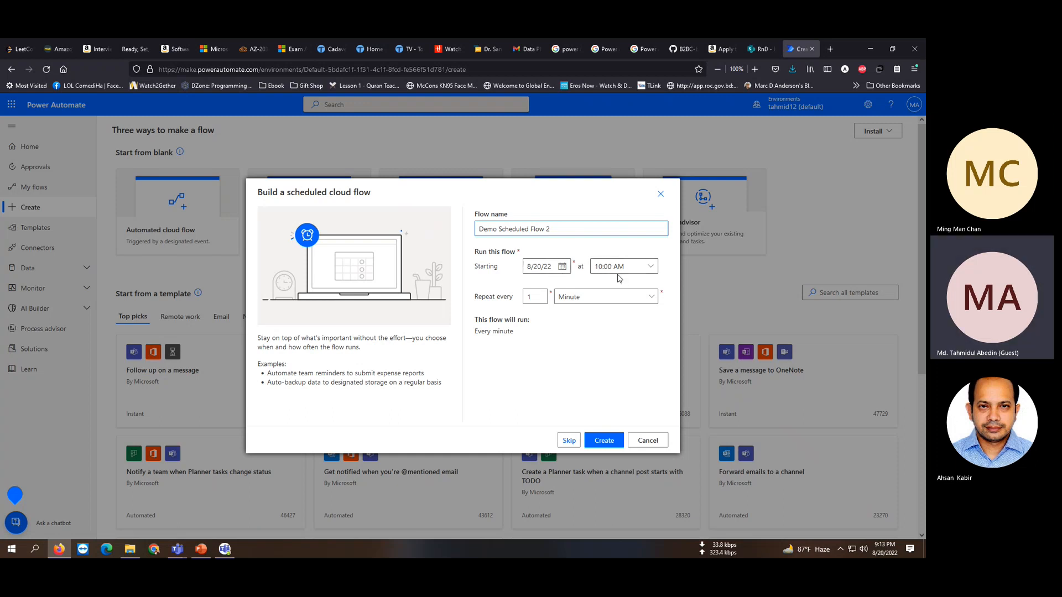
Glance at the start times, then try repeating every second, every 5 minutes and every 5 hours.
click(639, 267)
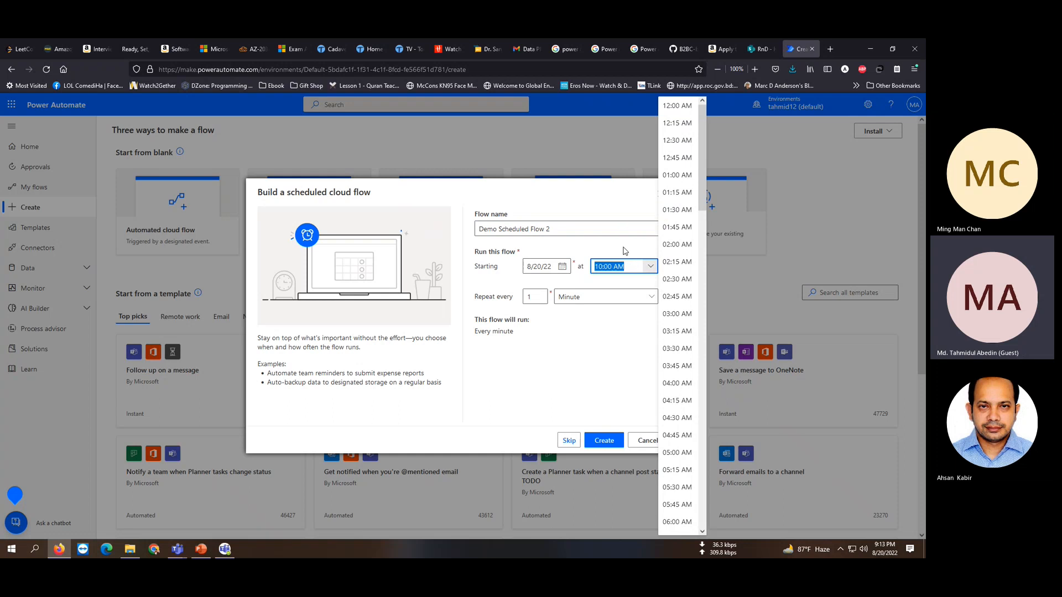
click(624, 251)
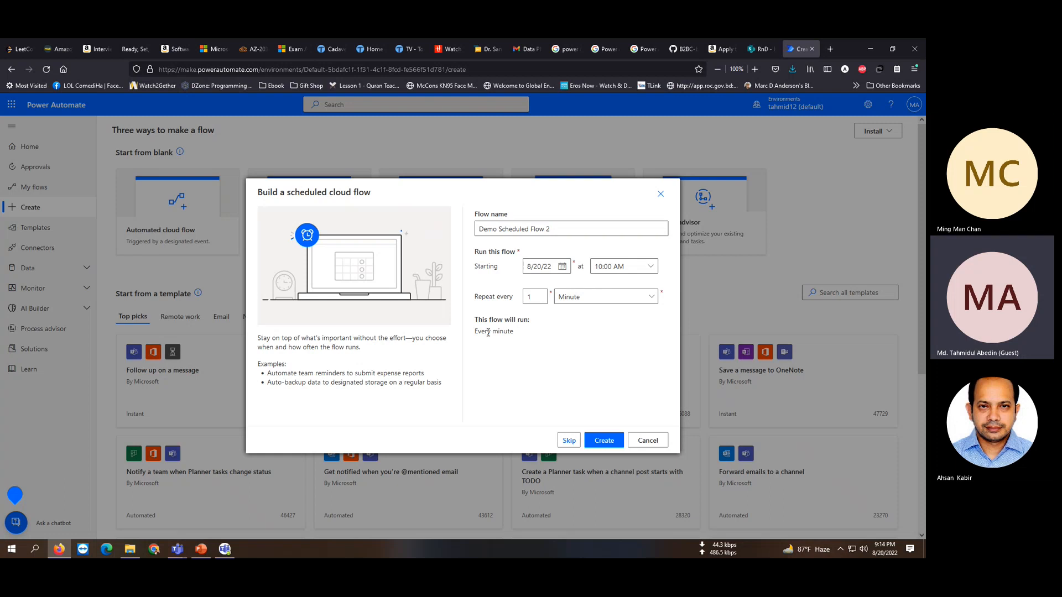
click(629, 299)
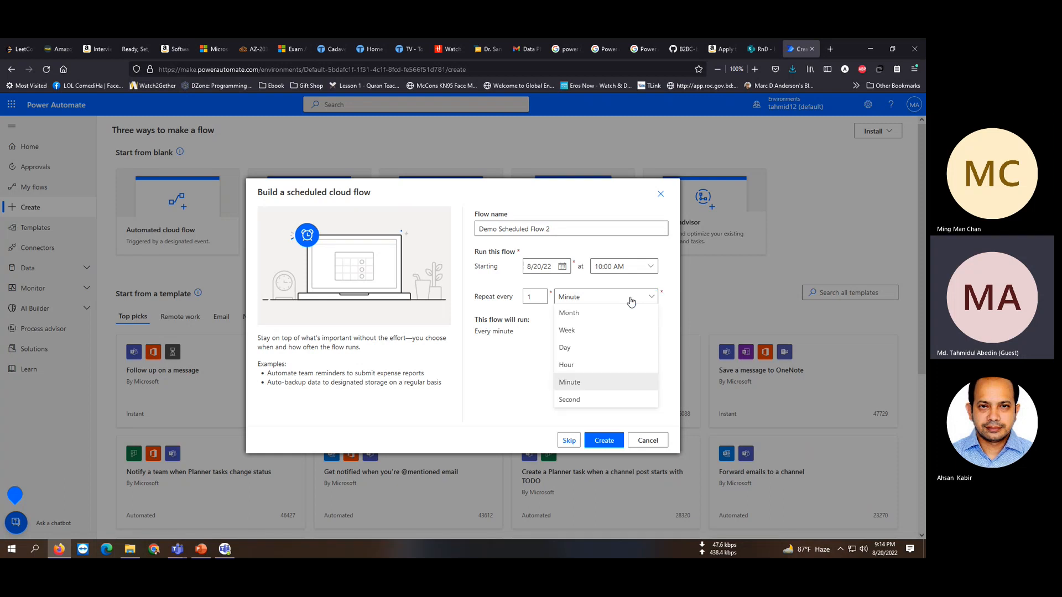
click(577, 402)
key(shift+Tab)
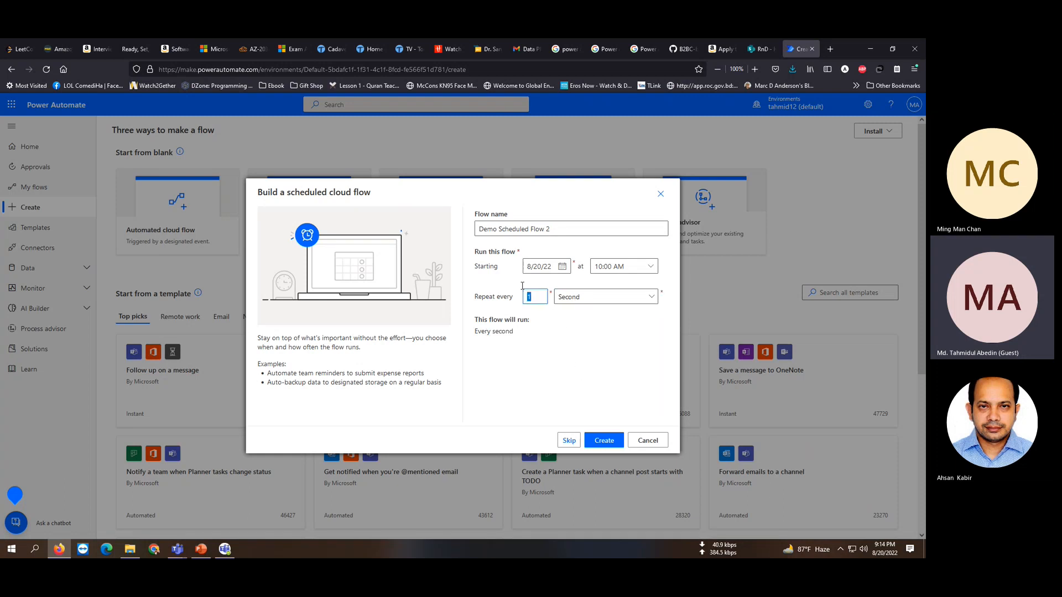
text(5)
click(585, 302)
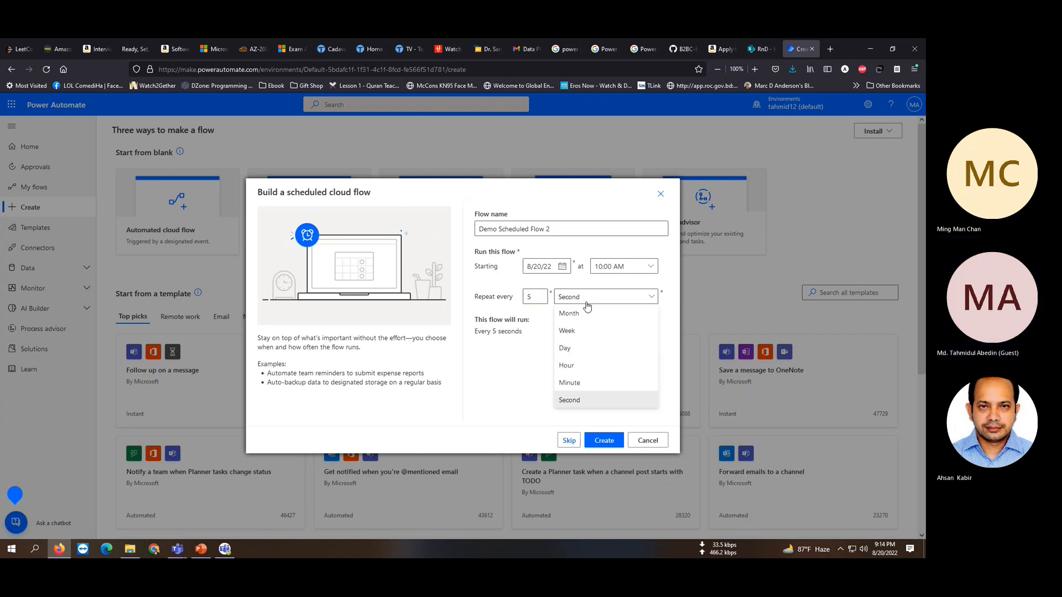
click(575, 386)
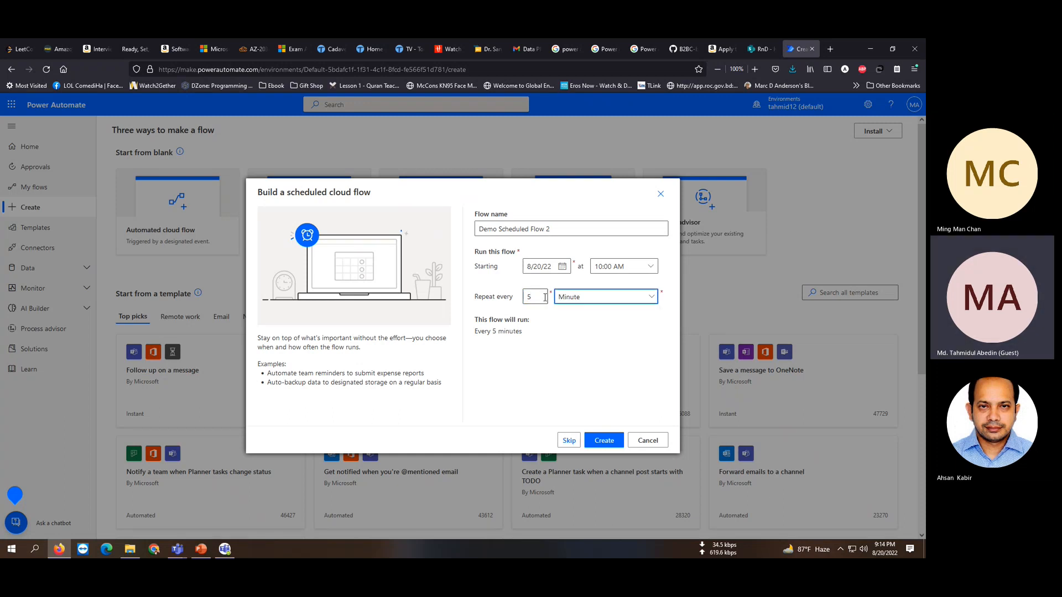
click(578, 300)
click(576, 370)
Try every 5 days and 12 days, then settle on repeating every 1 Week.
click(583, 301)
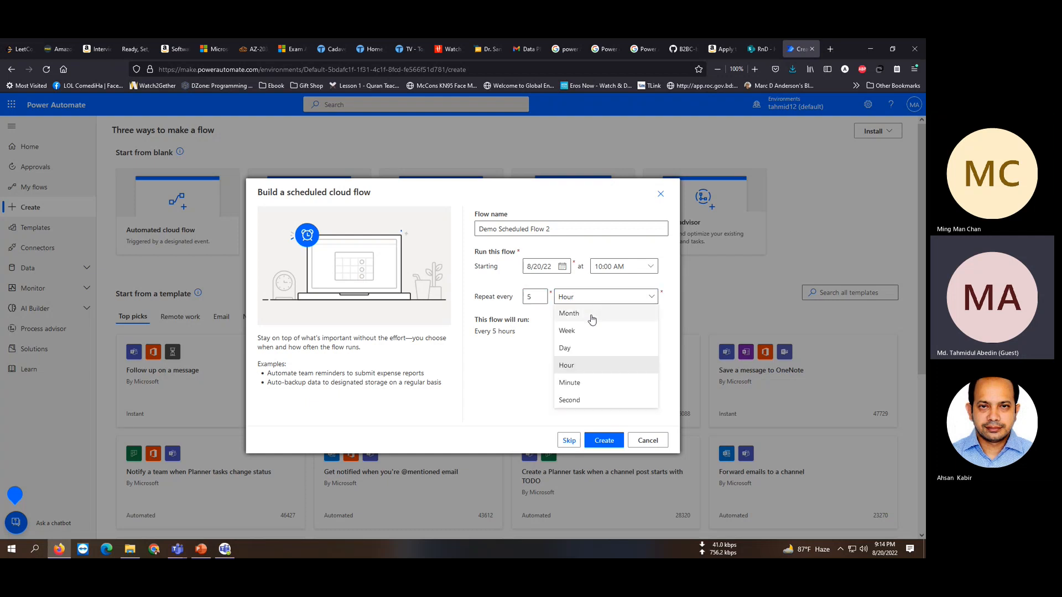
click(575, 349)
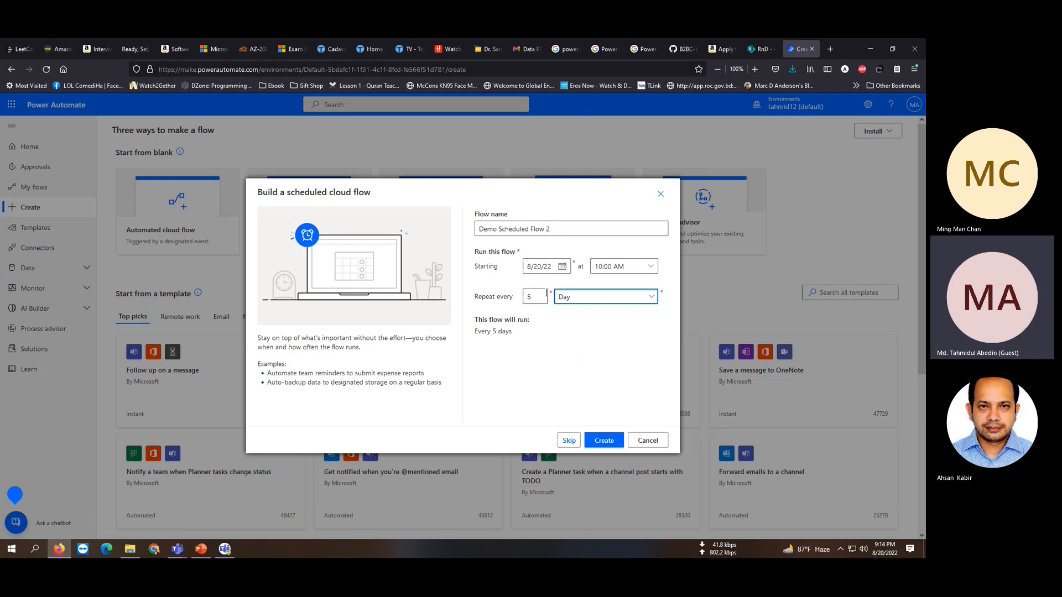
double_click(547, 296)
text(1)
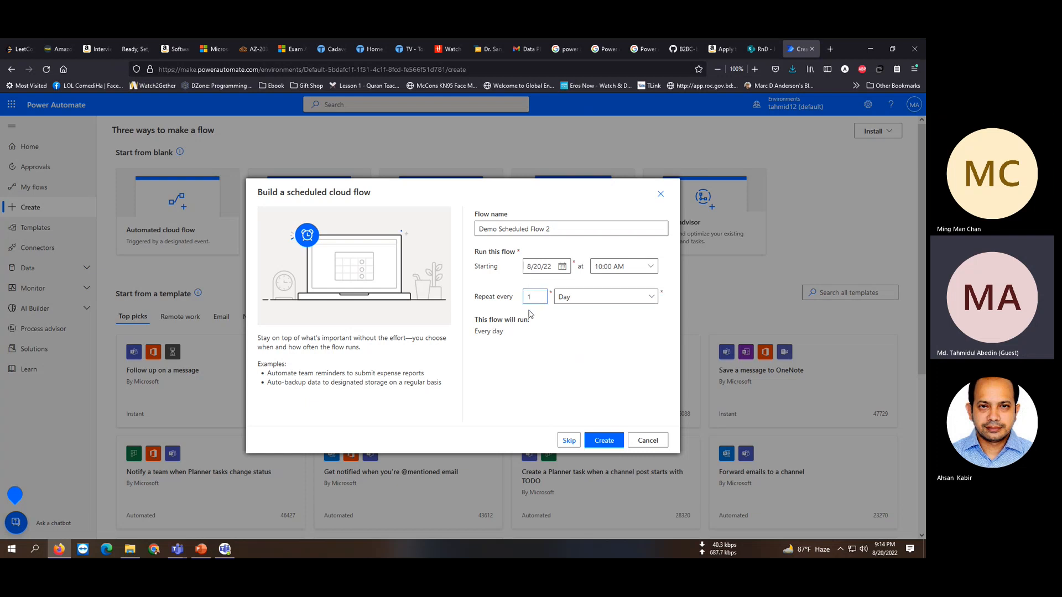
text(2)
click(576, 299)
click(573, 330)
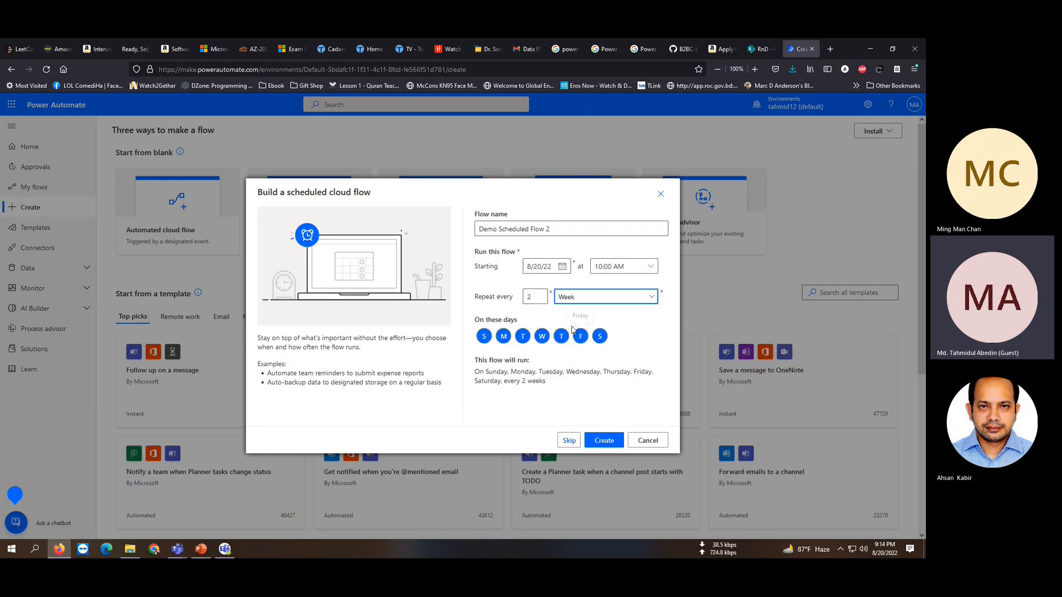
double_click(545, 297)
text(1)
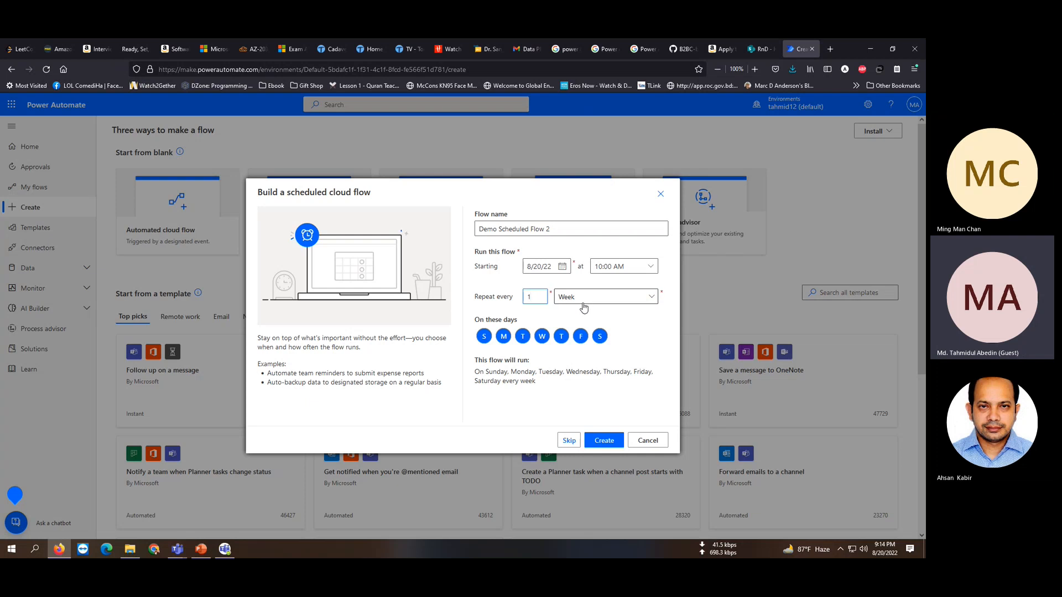
Turn Tuesday and Friday off as run days, then back on.
click(523, 339)
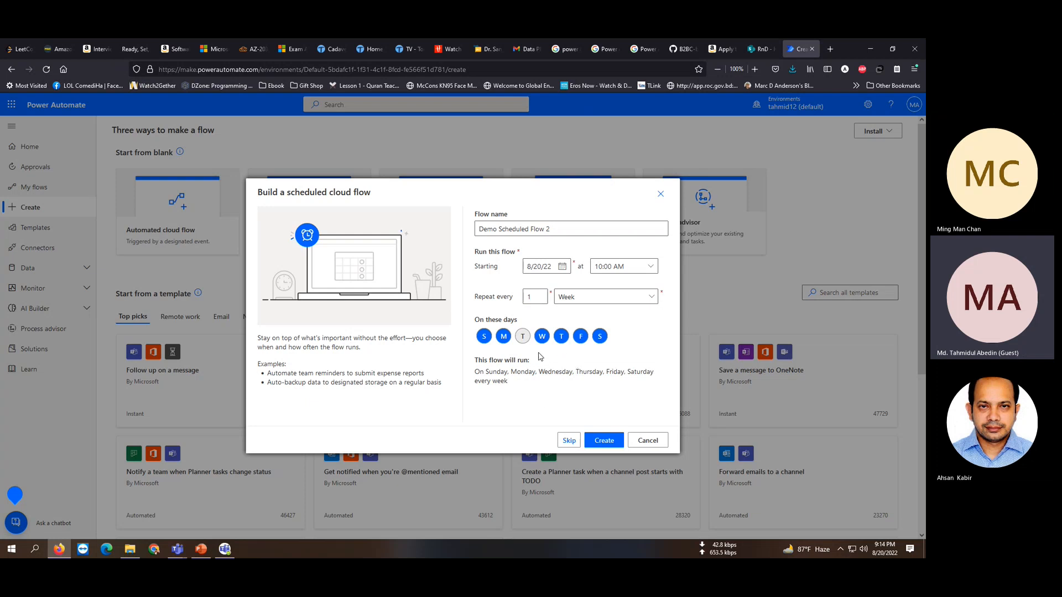
click(580, 336)
click(523, 337)
click(580, 337)
Reduce the run days to Monday and Friday only.
click(484, 337)
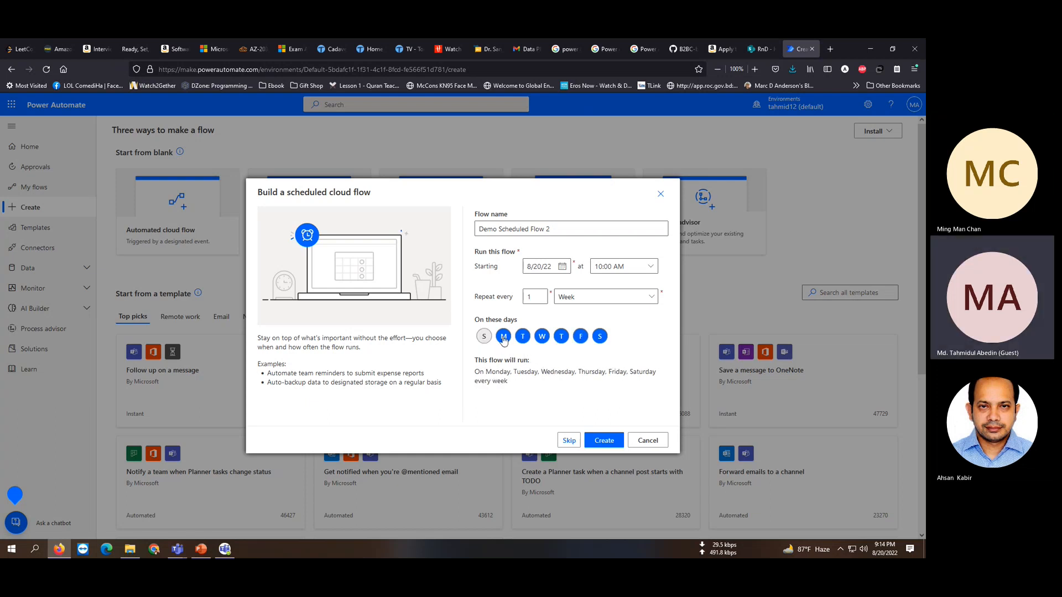
click(503, 338)
click(523, 338)
click(542, 338)
click(561, 337)
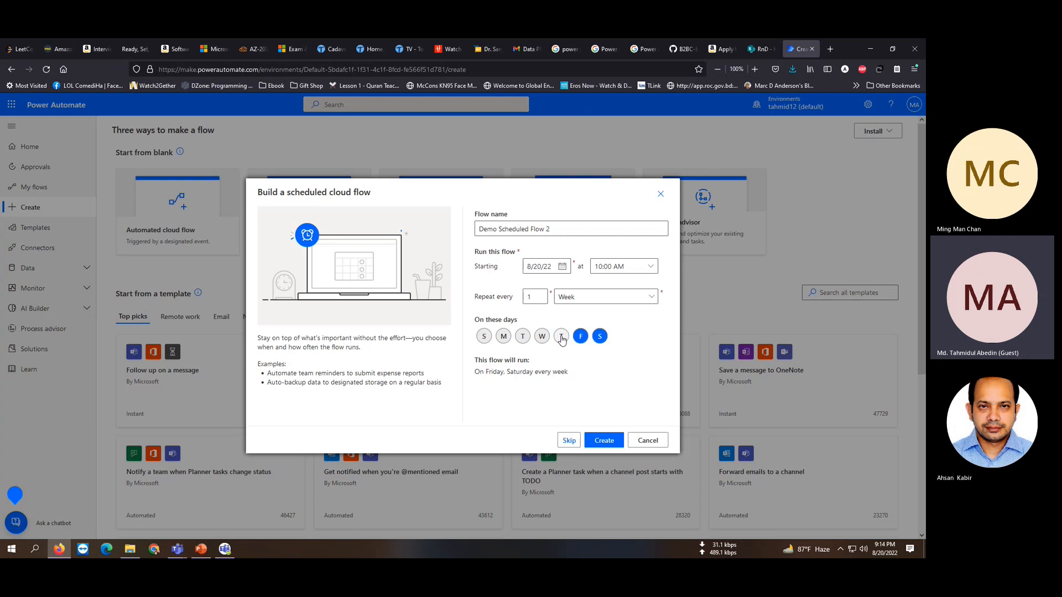
click(580, 337)
click(503, 340)
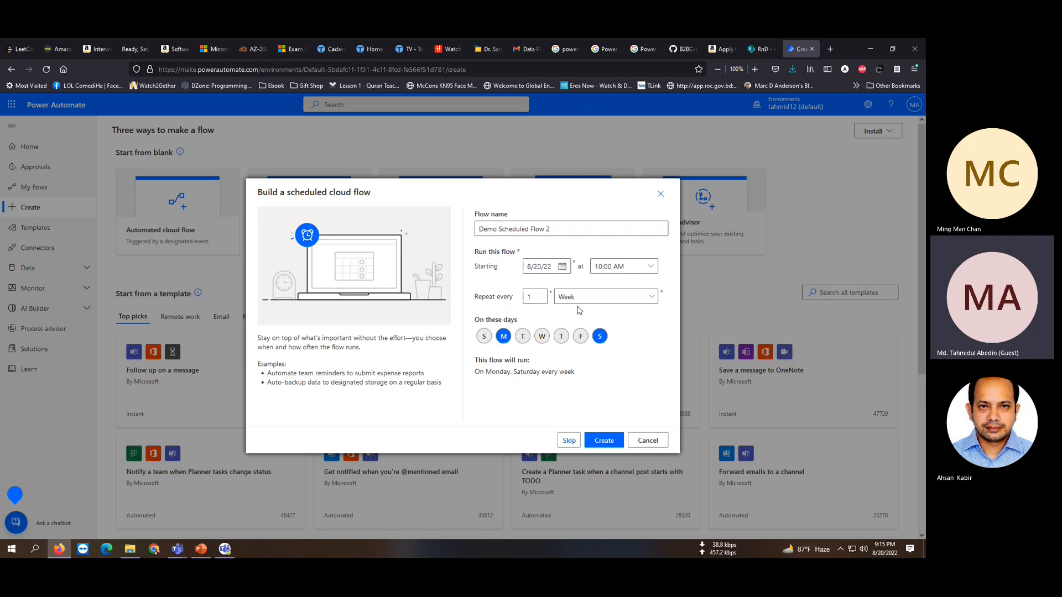
click(600, 339)
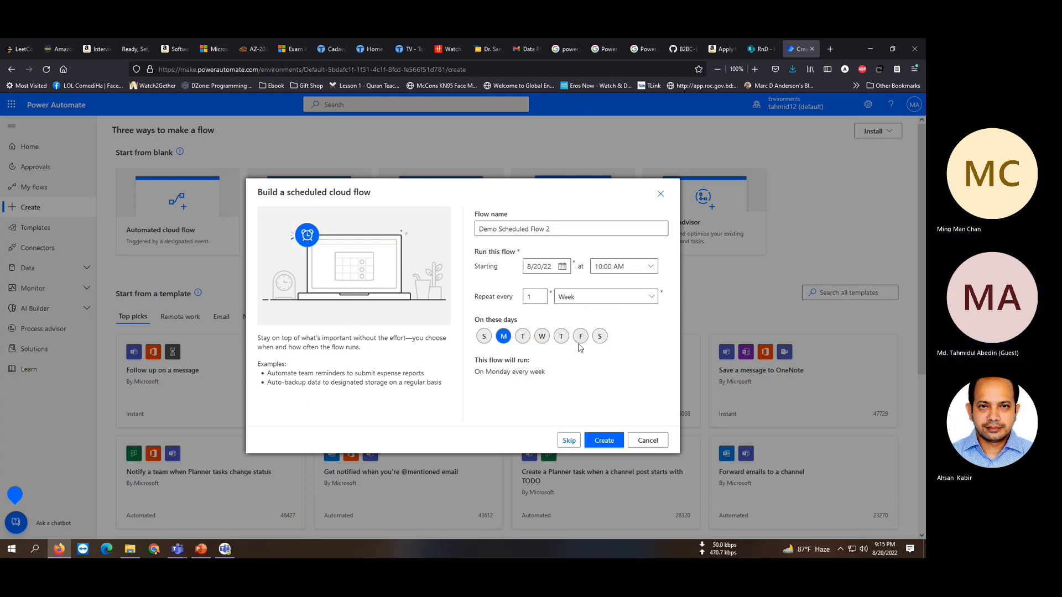
click(580, 338)
Try Month and Minute units, then set the repeat to every 30 seconds and create the flow.
click(597, 297)
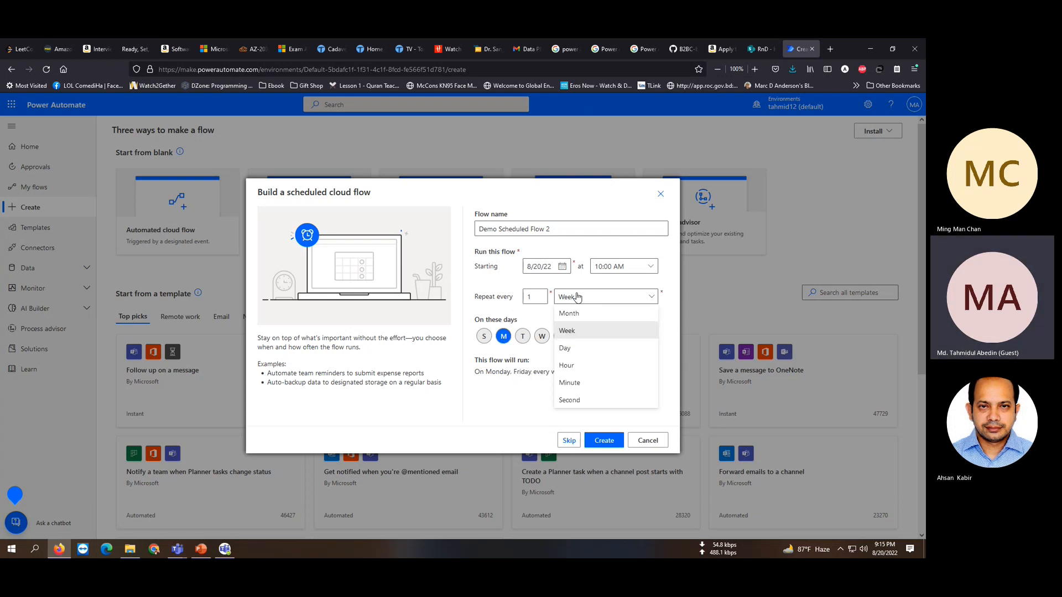
click(578, 313)
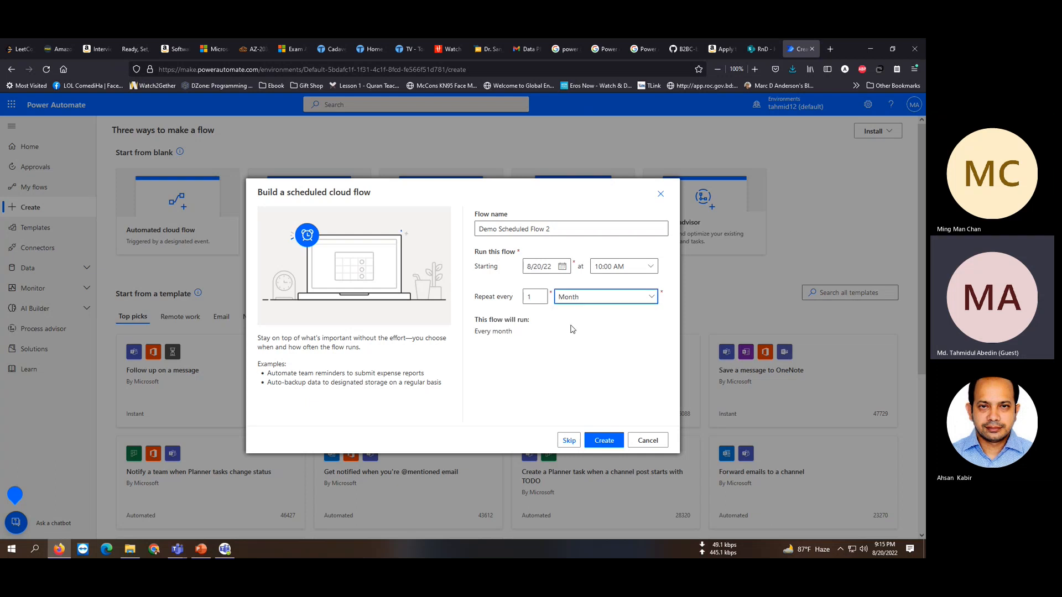
click(587, 303)
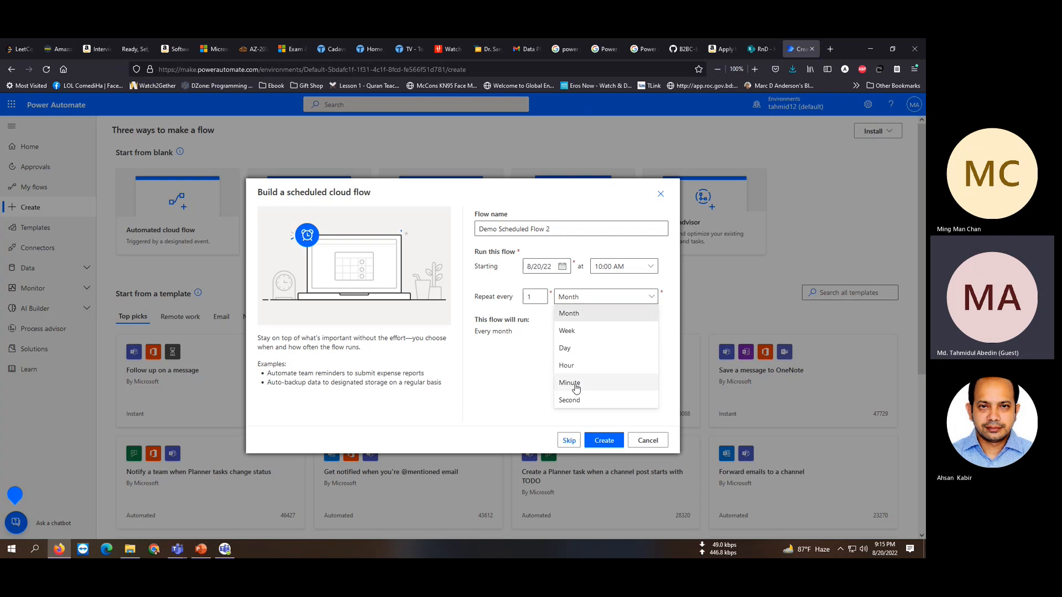
click(575, 384)
click(581, 303)
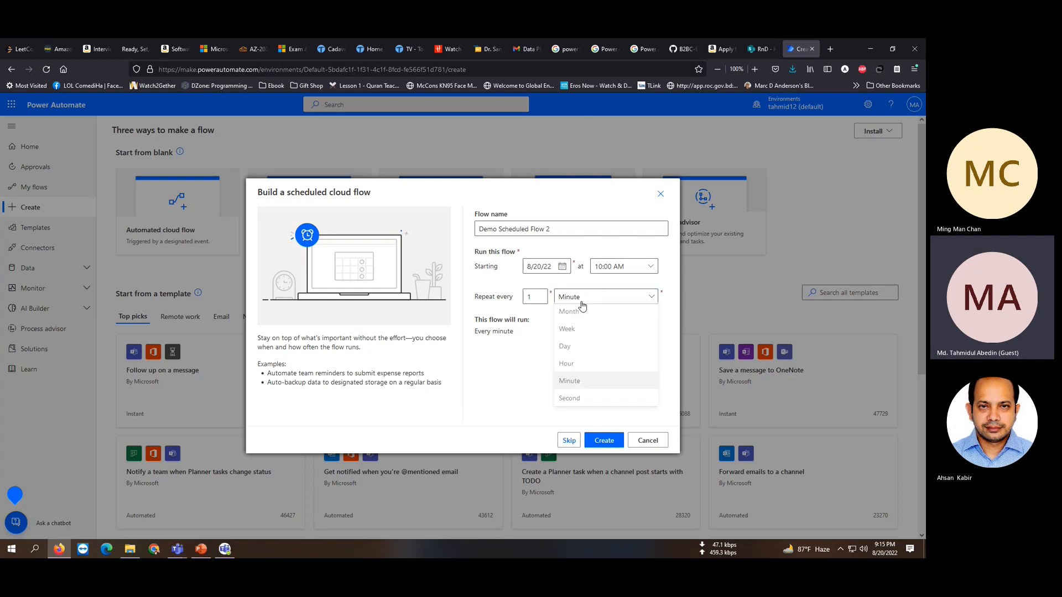
click(581, 401)
drag(535, 297, 518, 293)
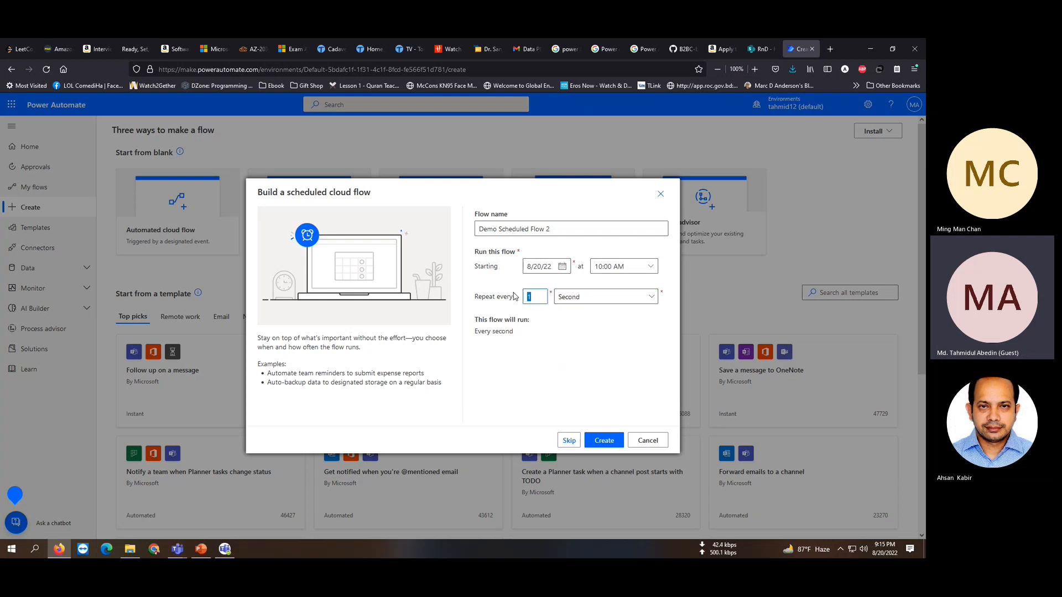
text(30)
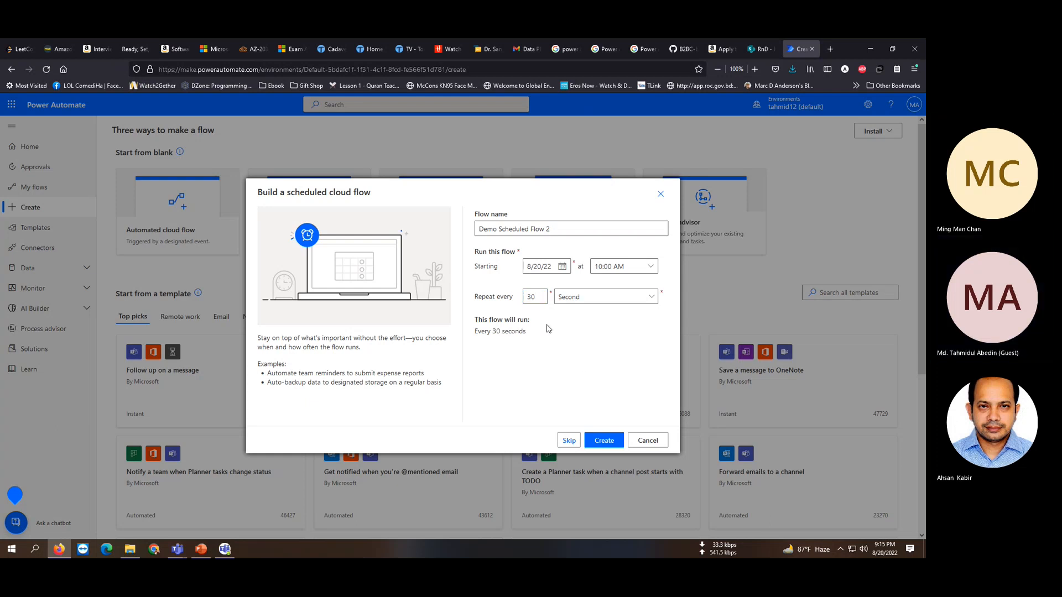
click(609, 441)
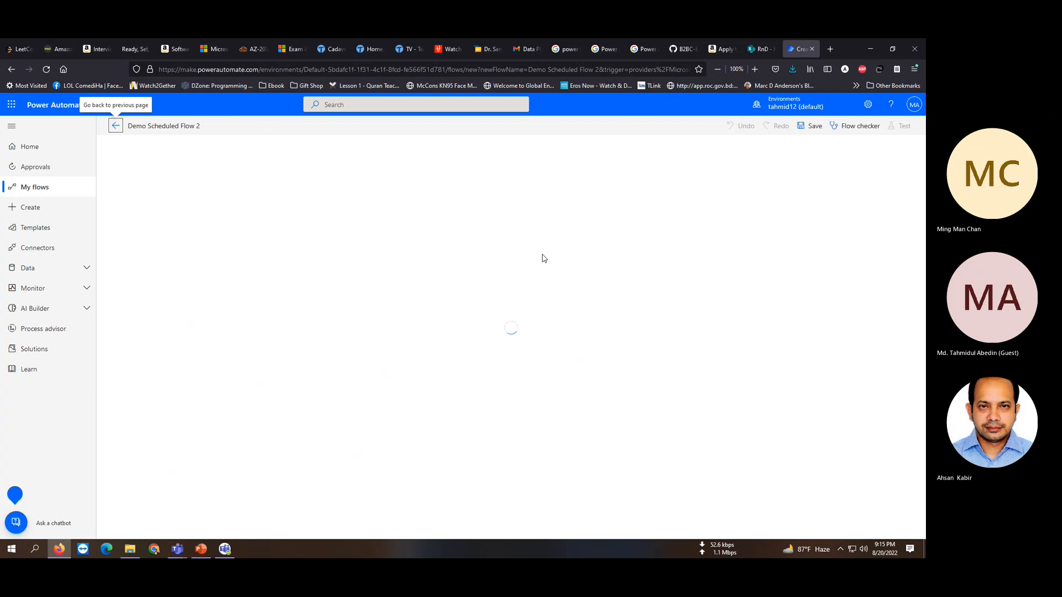
In the Recurrence trigger's advanced options, choose the (UTC+06:00) Dhaka time zone.
click(426, 159)
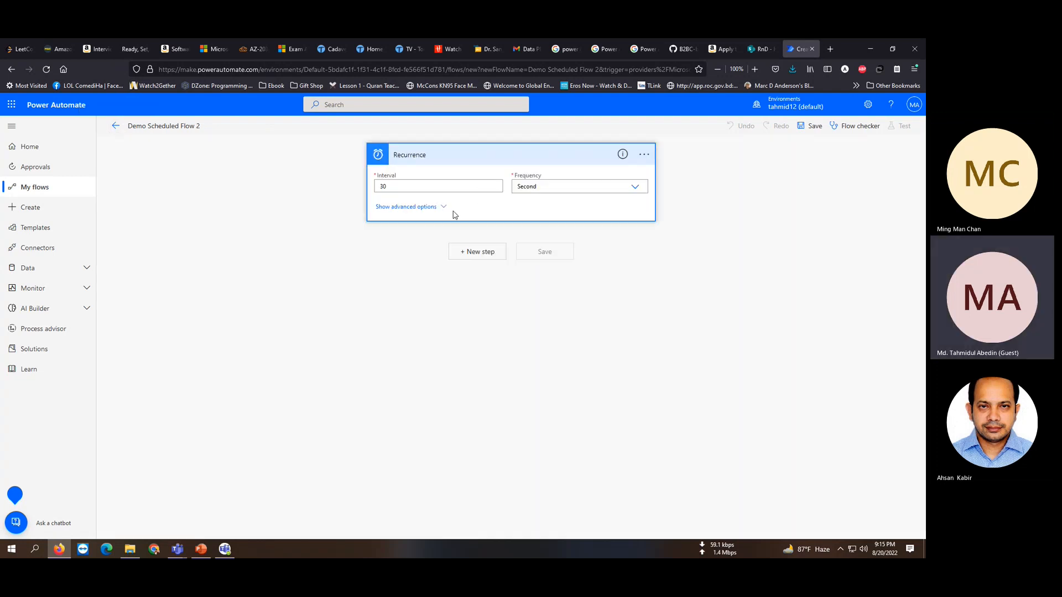
click(436, 207)
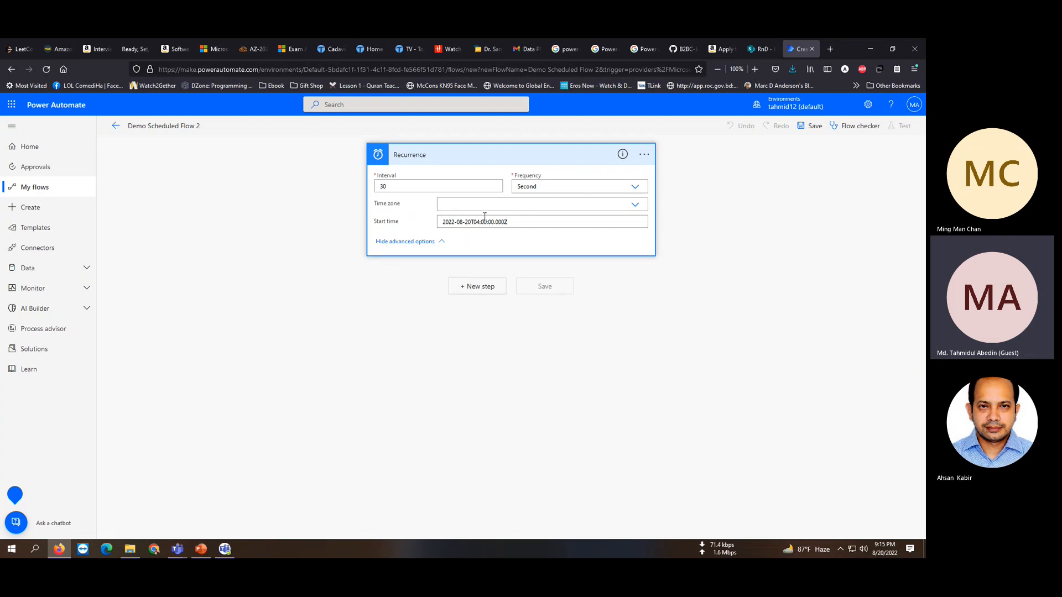
click(633, 206)
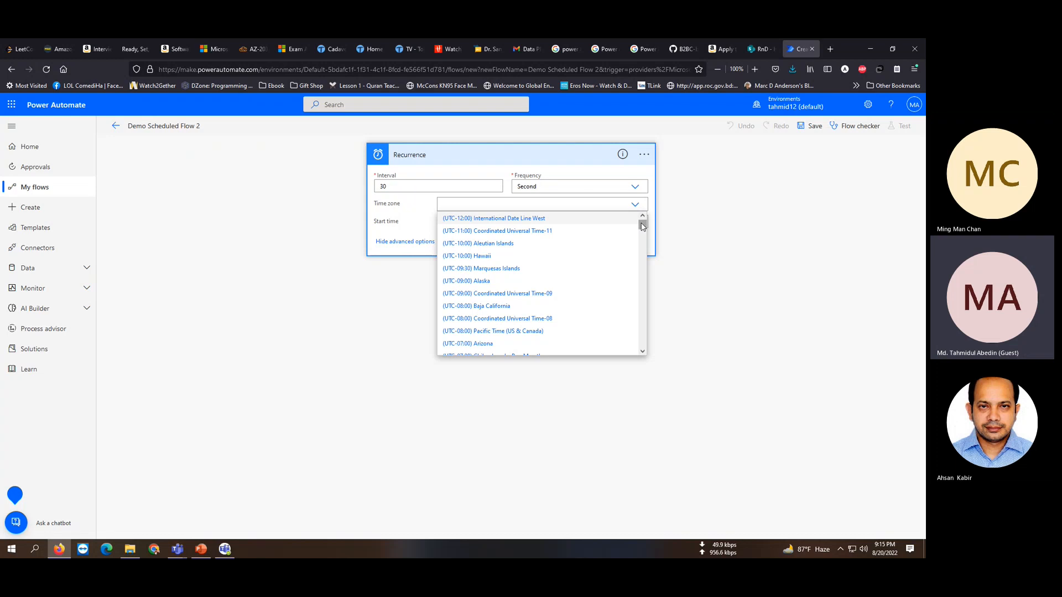
drag(642, 226, 649, 304)
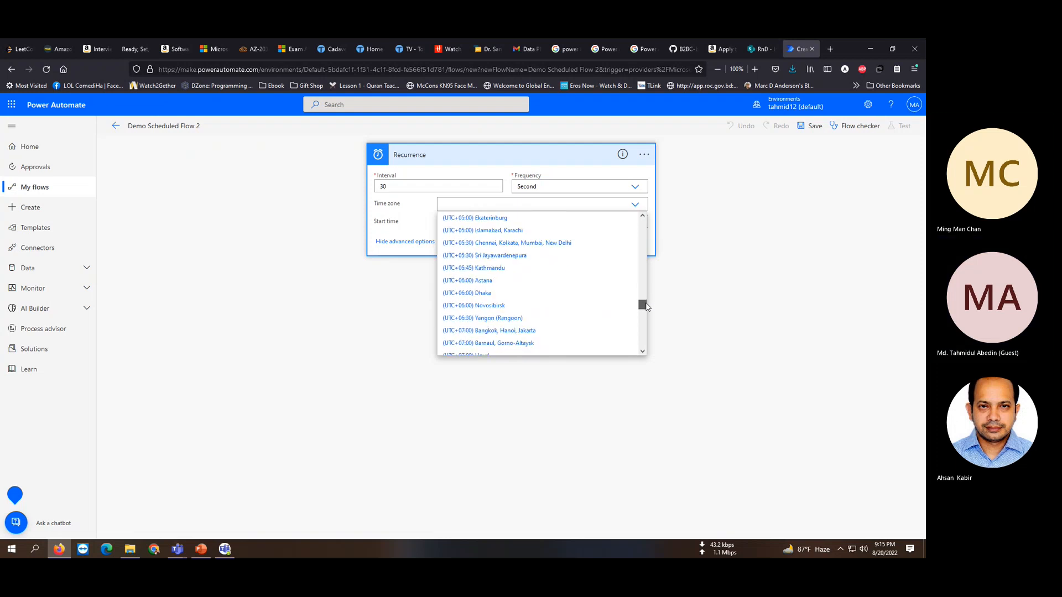
click(502, 297)
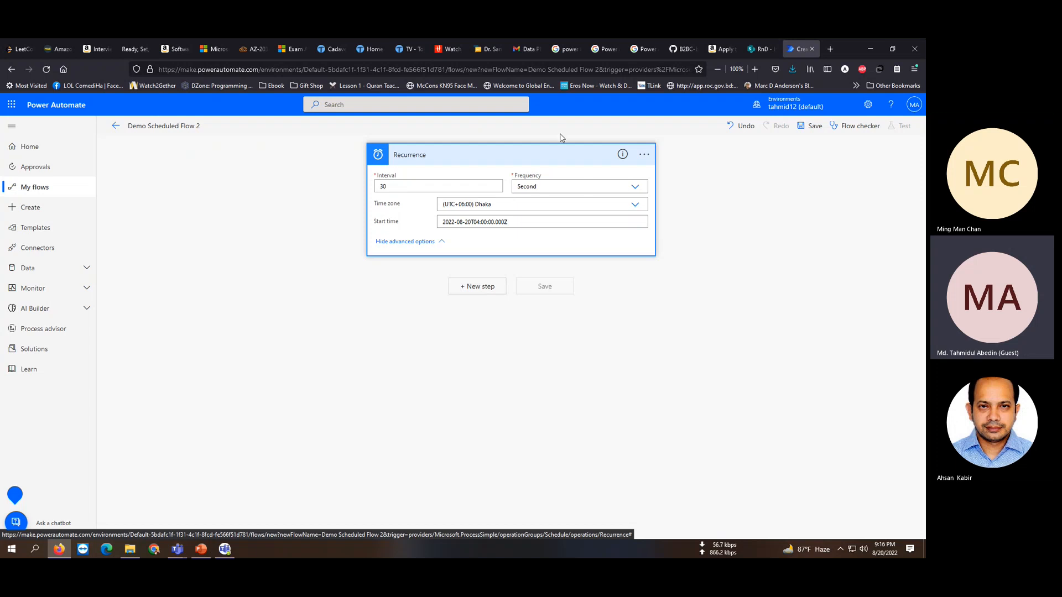
Collapse the trigger and add a step, searching 'gmail' to pick Send email (V2).
click(562, 155)
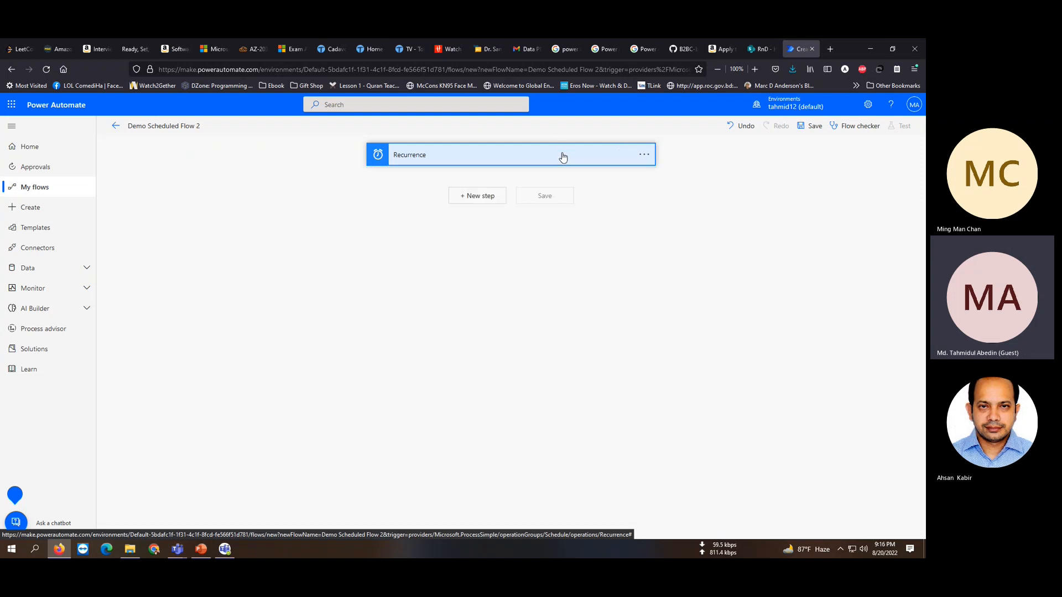
click(490, 197)
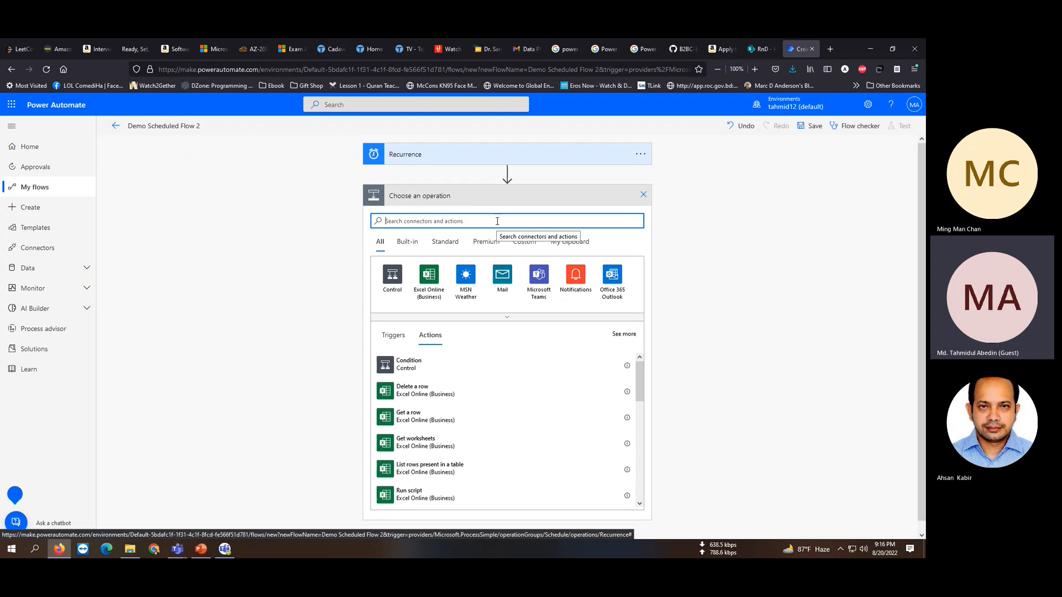
text(gmail)
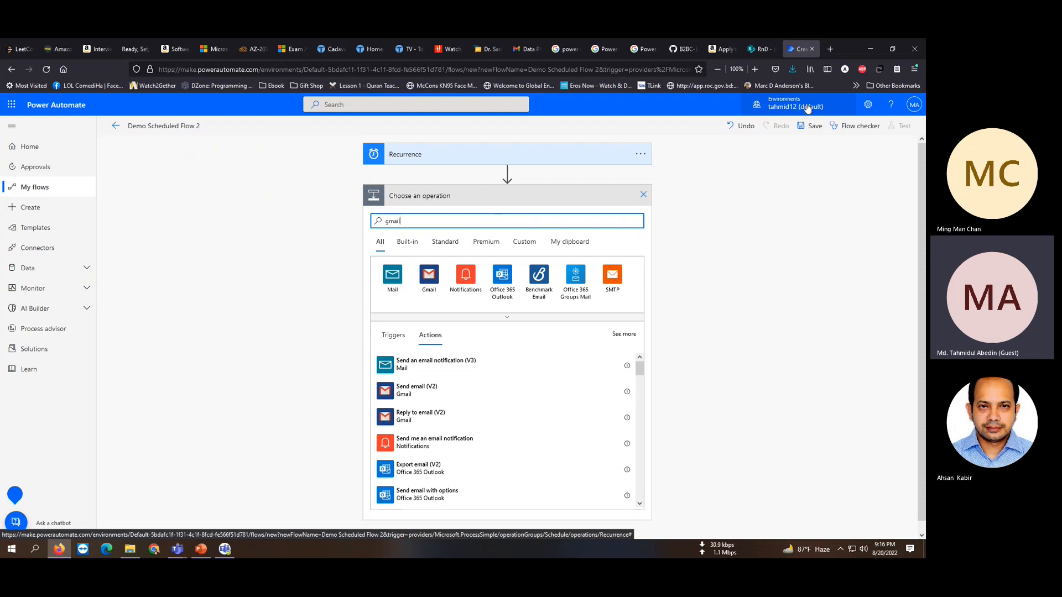
click(423, 391)
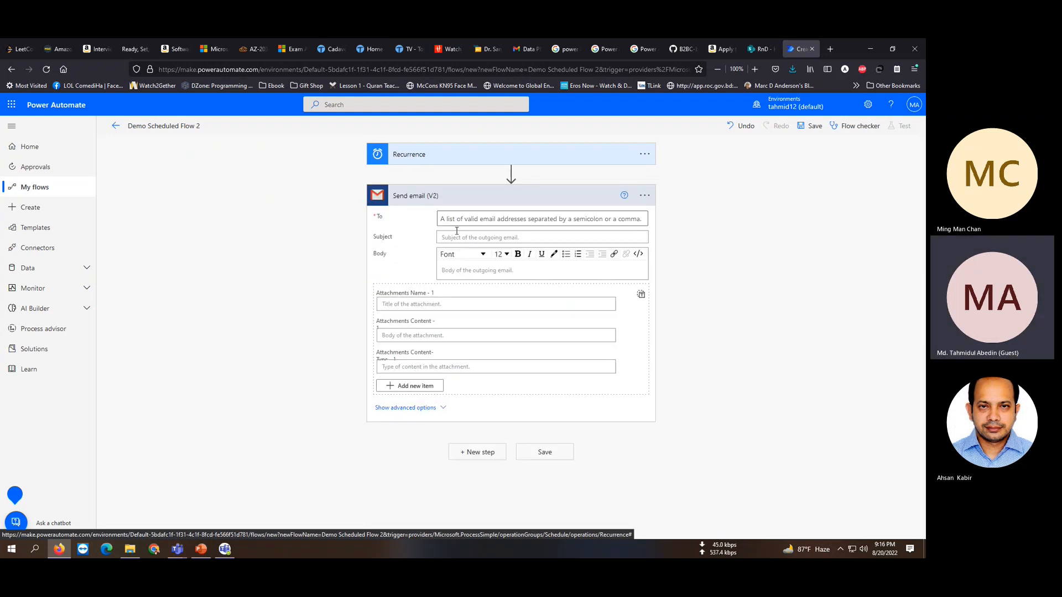
Check the Gmail connection, then enter the recipient's e-mail address and subject 'Demo Flow Testing'.
click(641, 196)
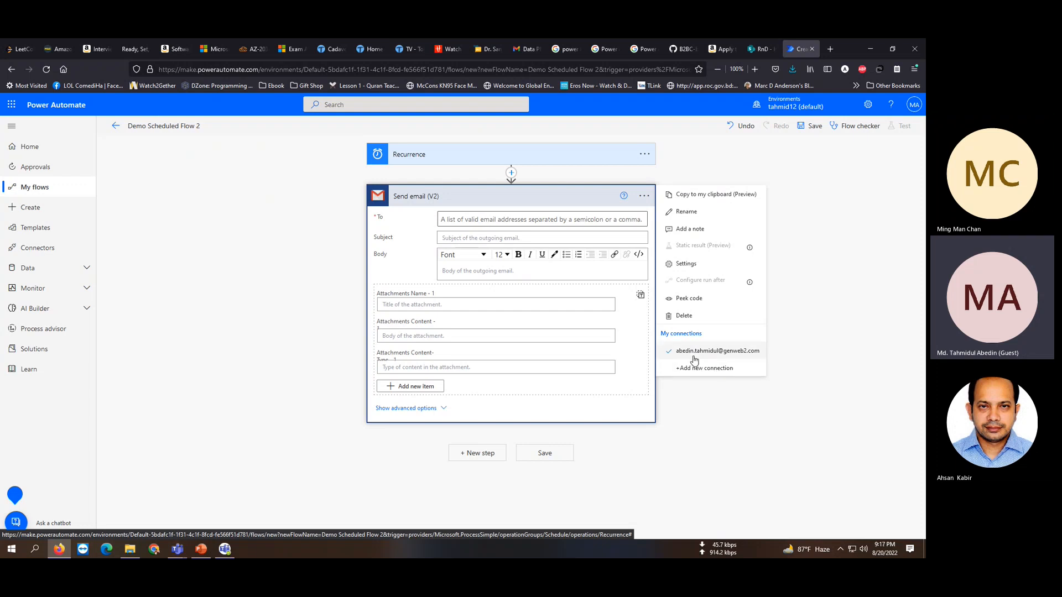
click(797, 331)
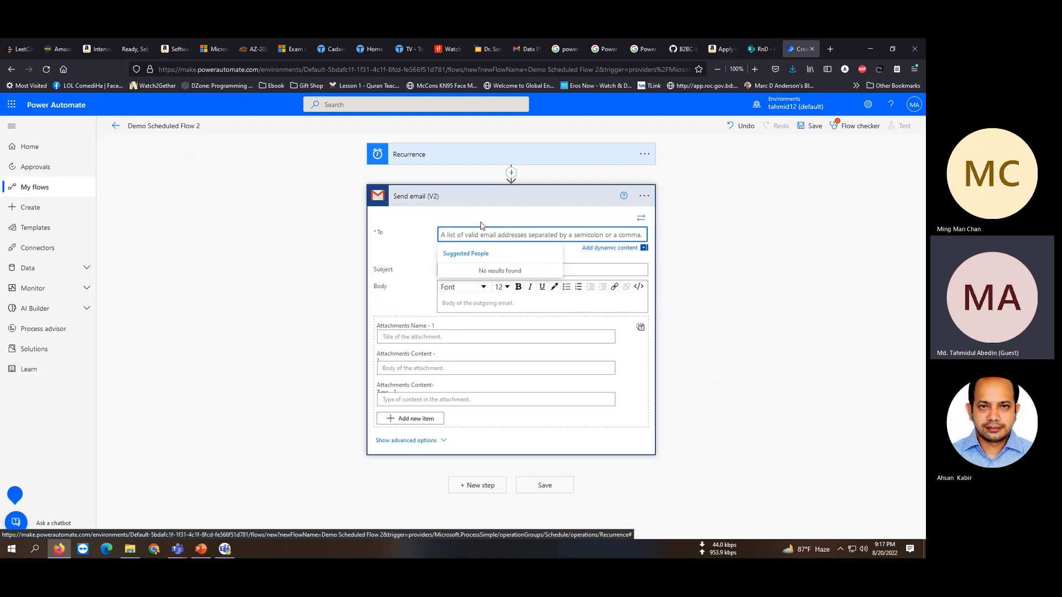
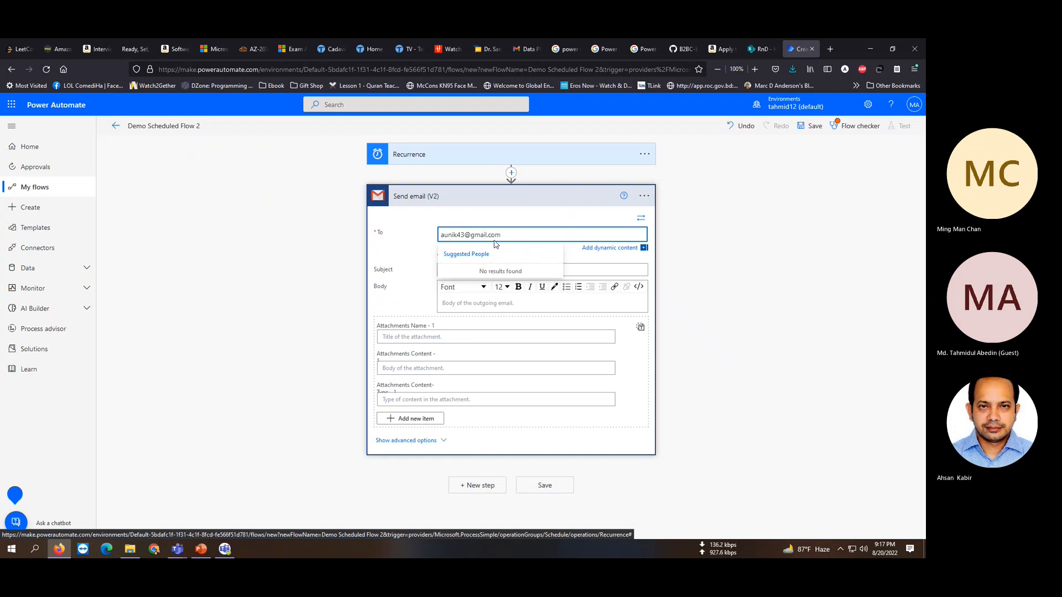
click(511, 220)
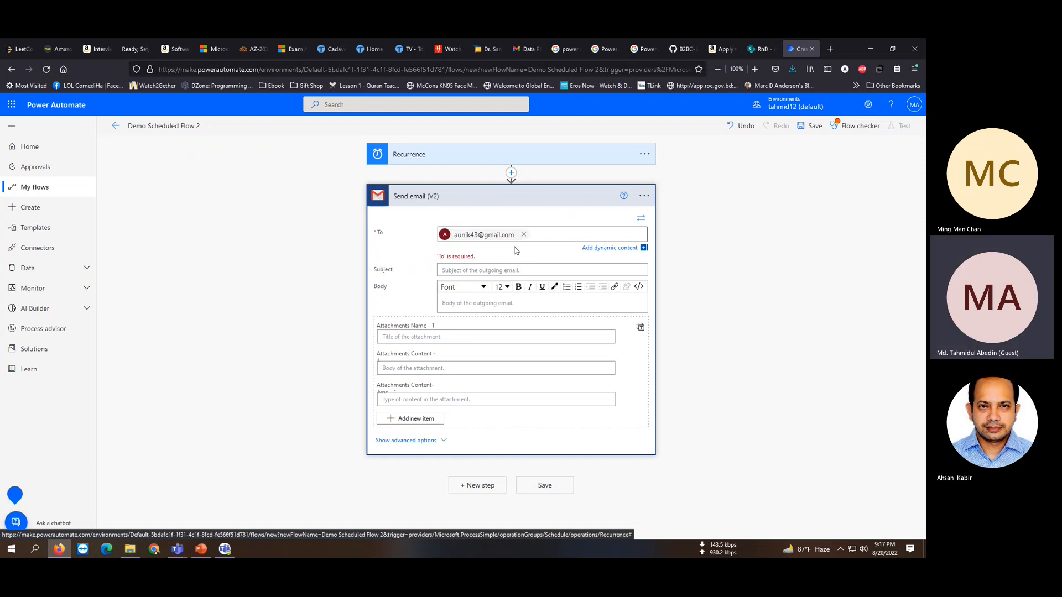
click(450, 267)
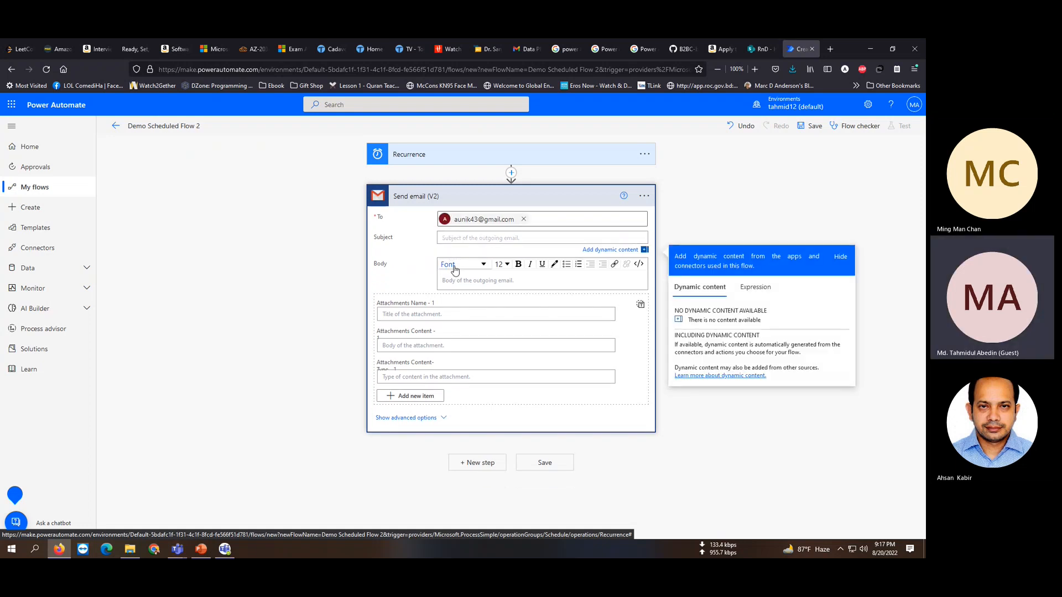
text(Demo Flow Testing)
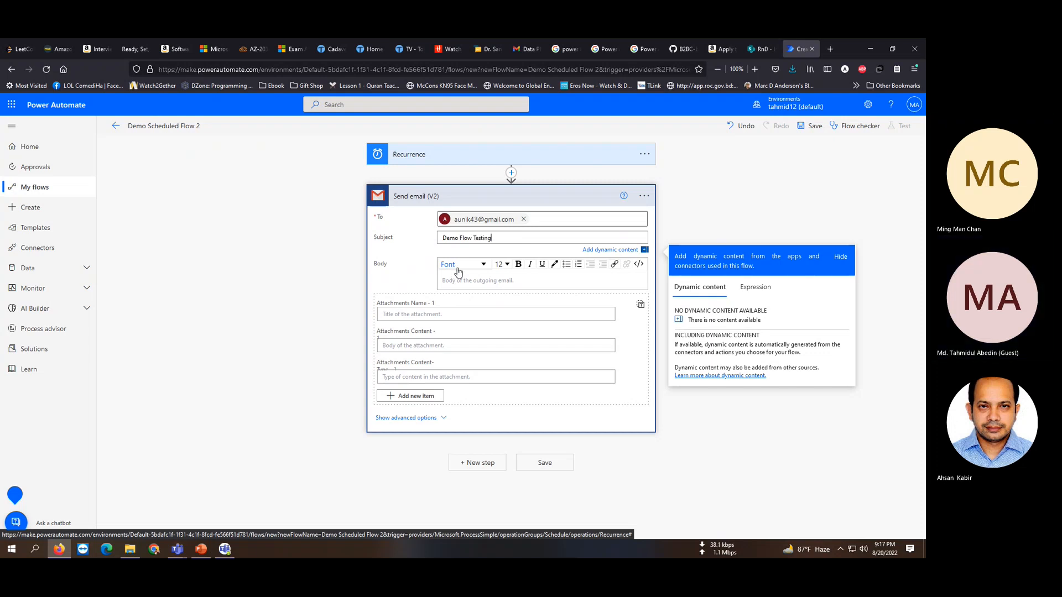
Write the body 'This is a demo email.' followed by a 'Regards' line and the sender's name.
click(477, 283)
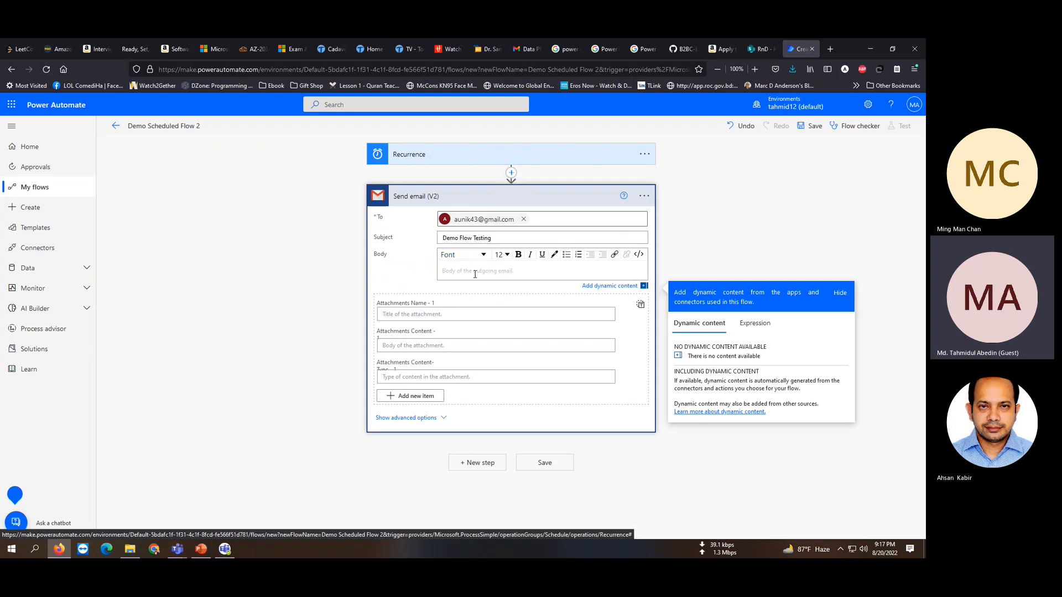
key(Return)
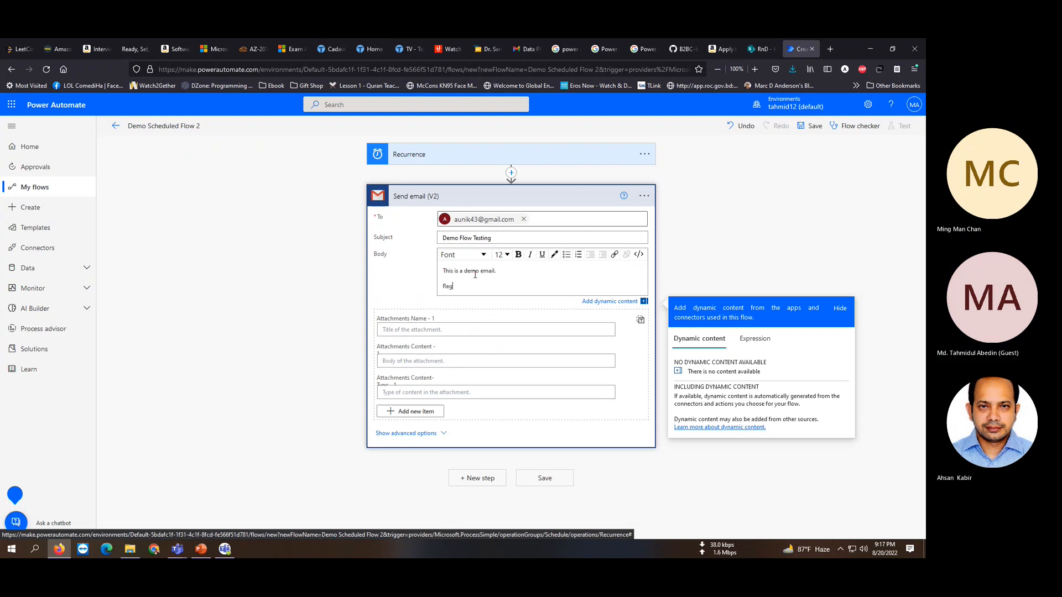
key(Return)
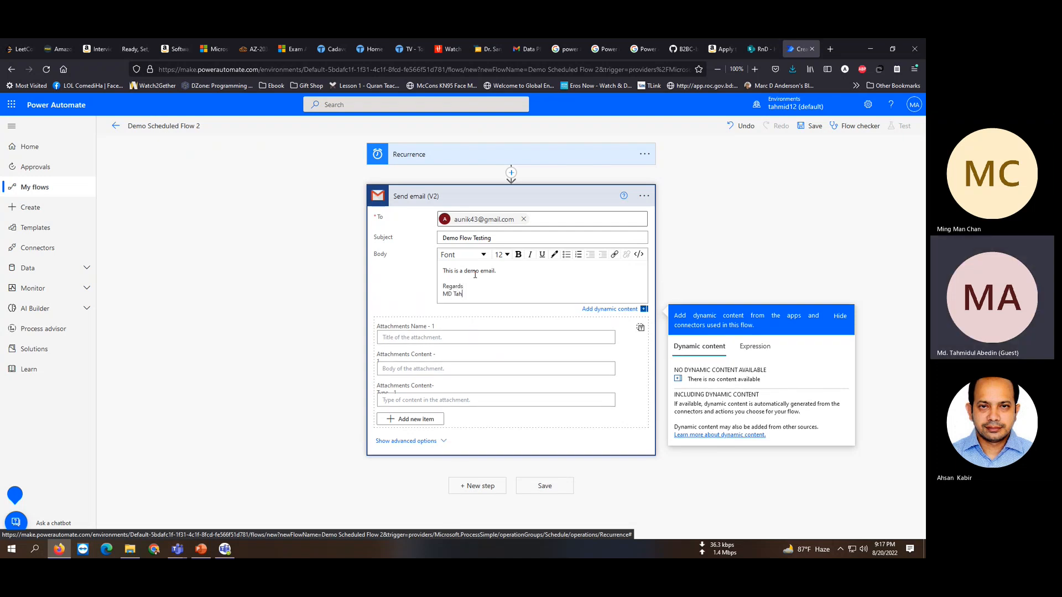
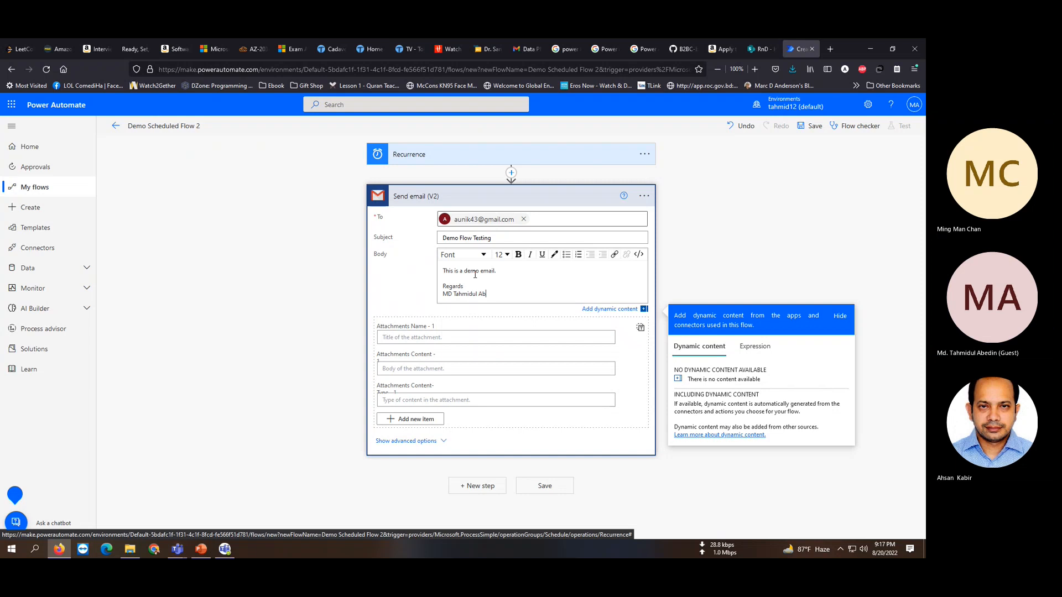
key(Left)
key(Left)
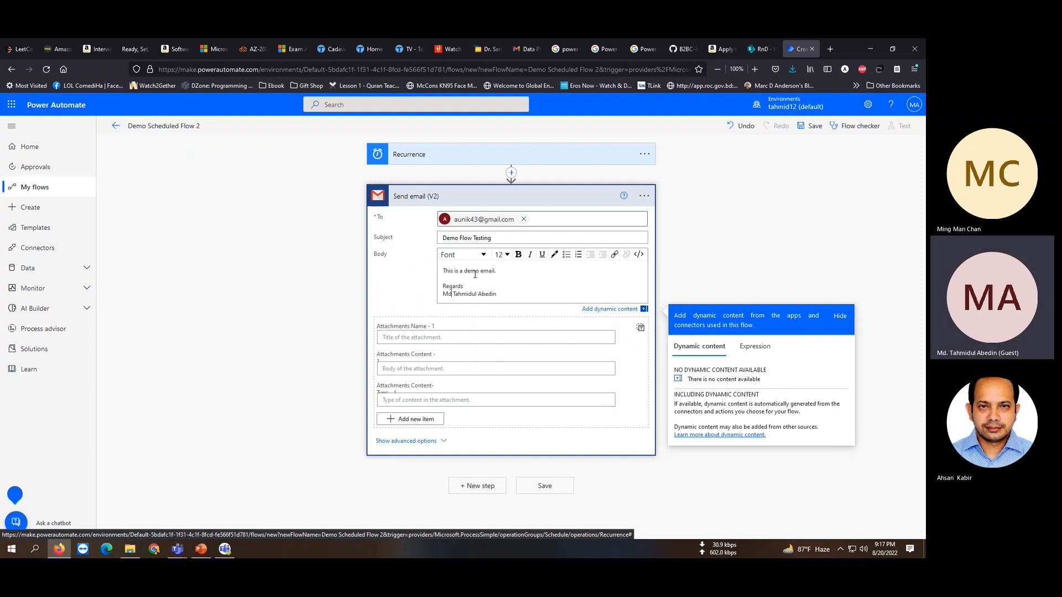
Set the email's Importance to High in the advanced options.
click(432, 442)
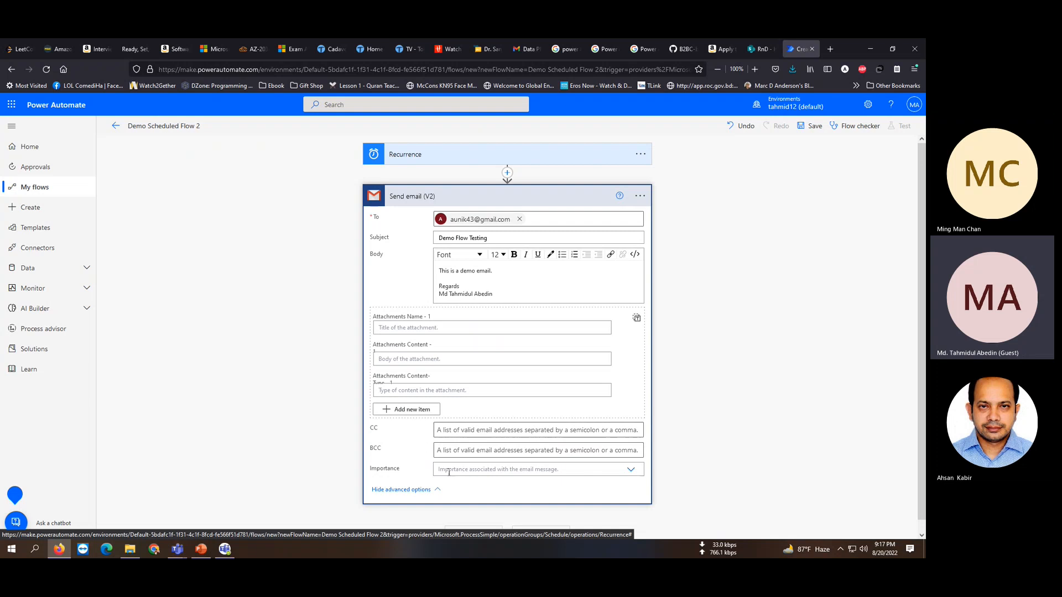
click(624, 469)
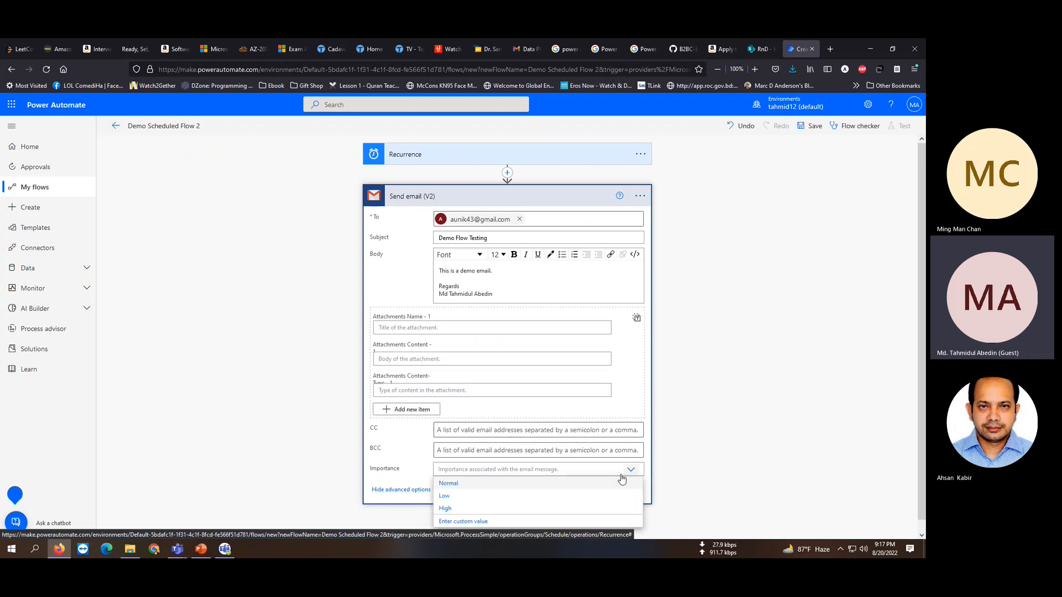
click(449, 509)
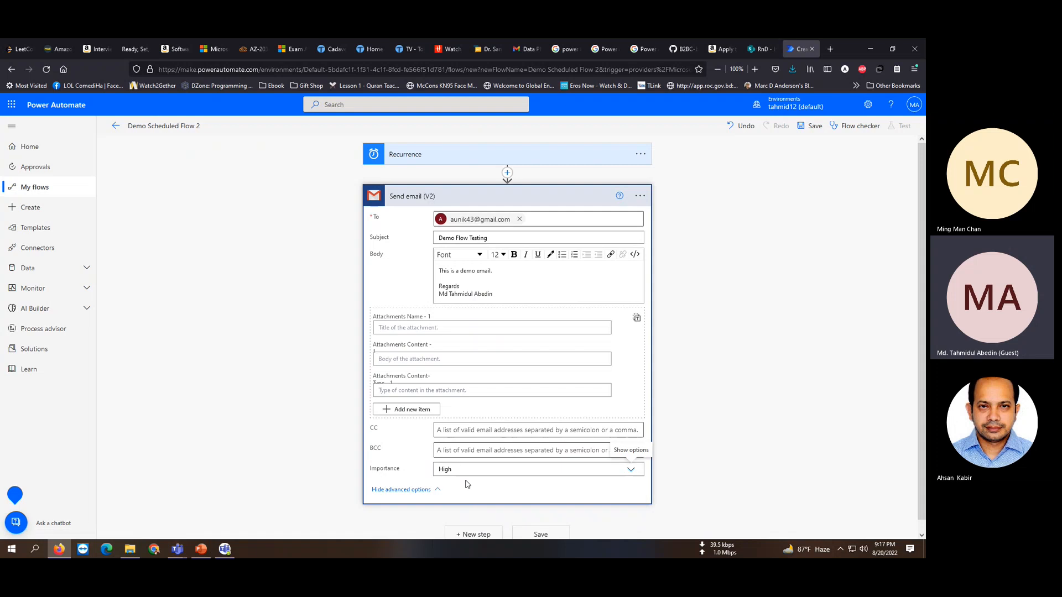
click(435, 490)
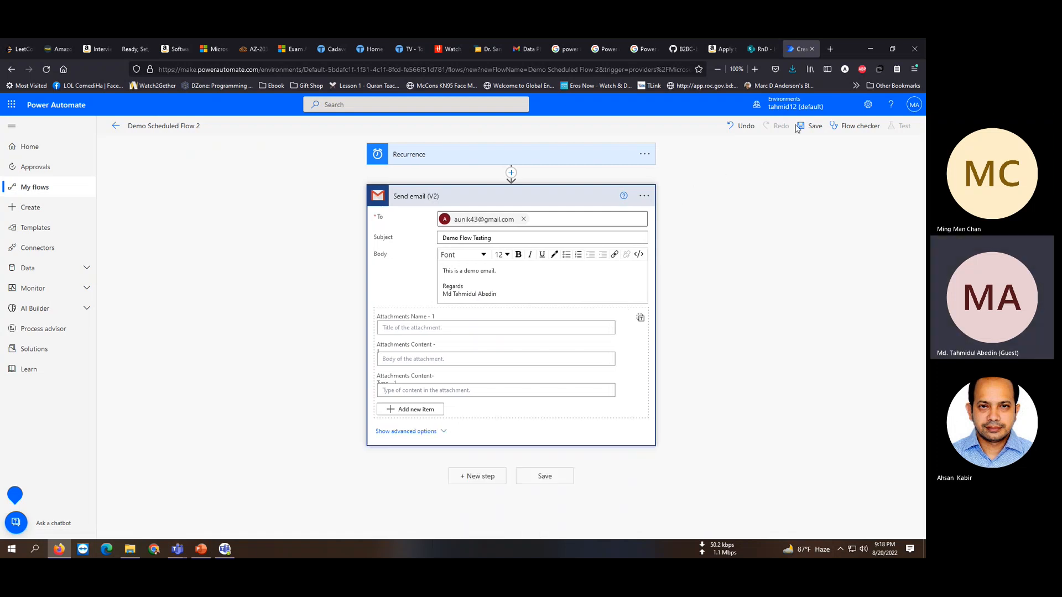
After the failed save, set Recurrence to every 1 Minute, save, and run the Flow checker.
click(814, 130)
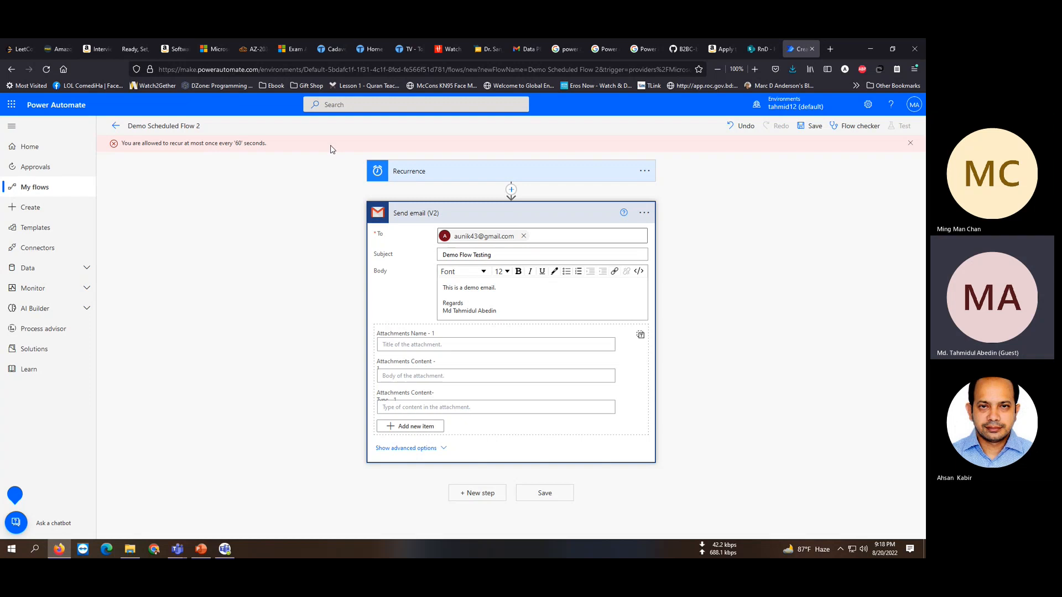
click(420, 172)
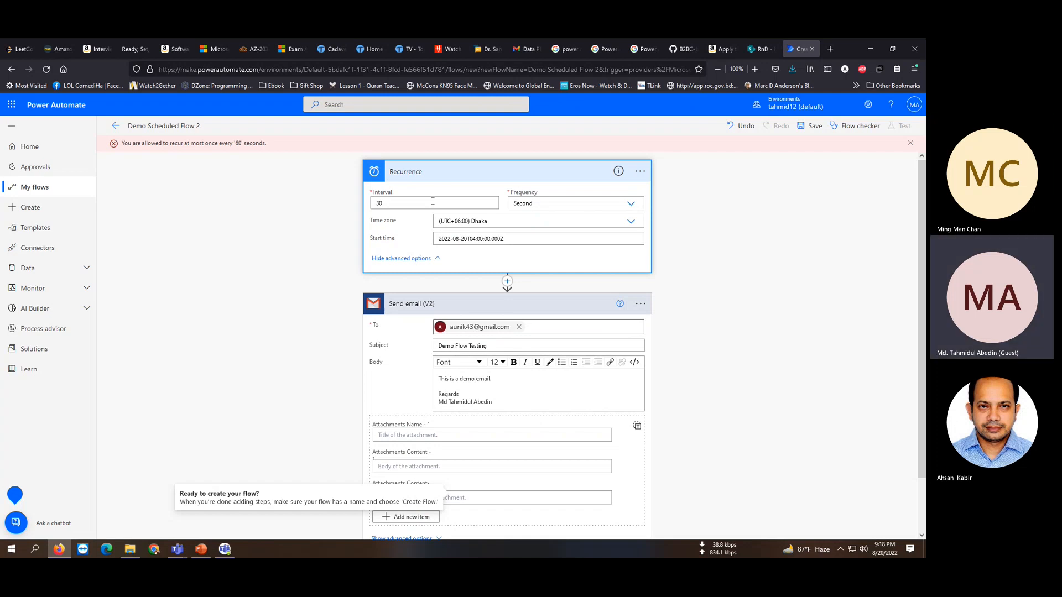
drag(432, 202, 343, 190)
text(1)
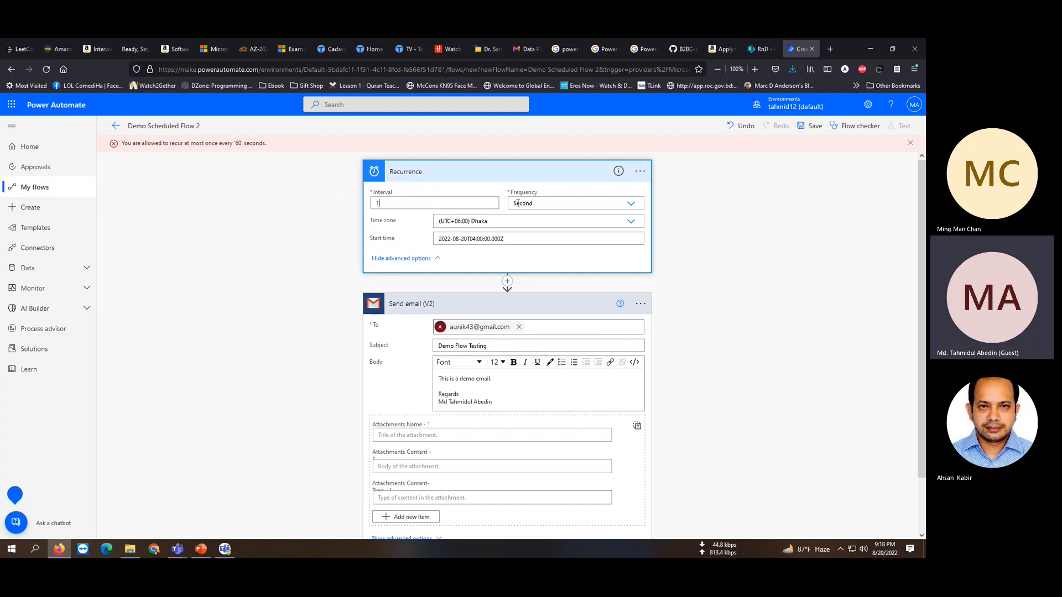
click(522, 206)
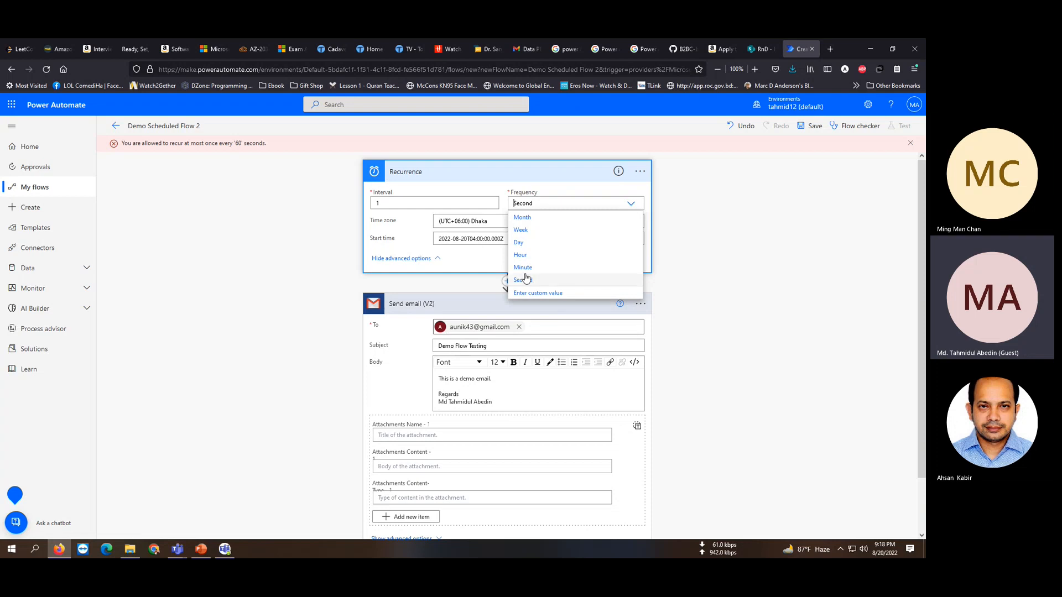
click(524, 268)
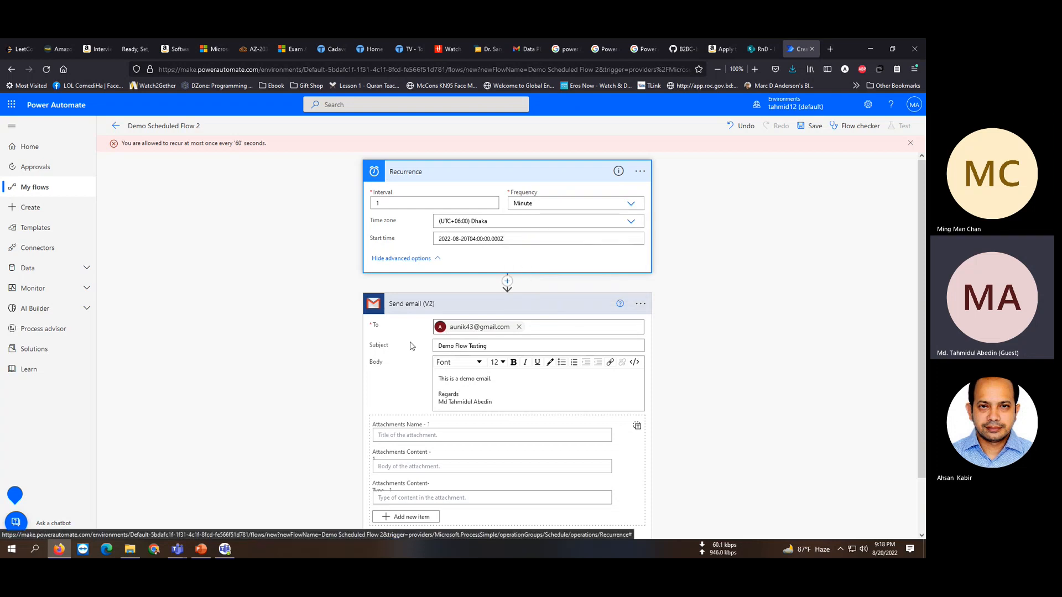
click(813, 127)
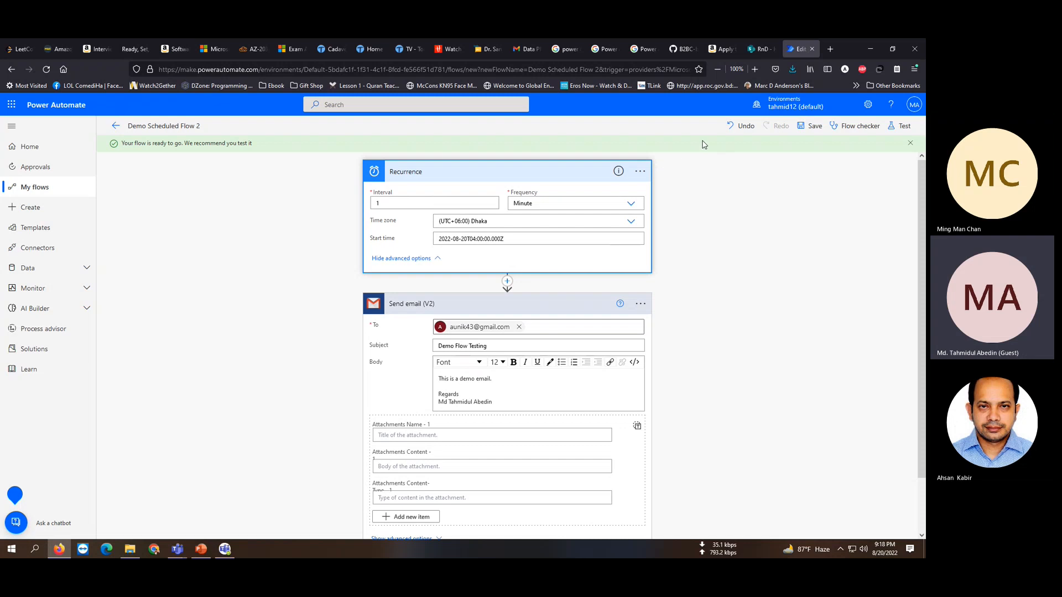
click(849, 129)
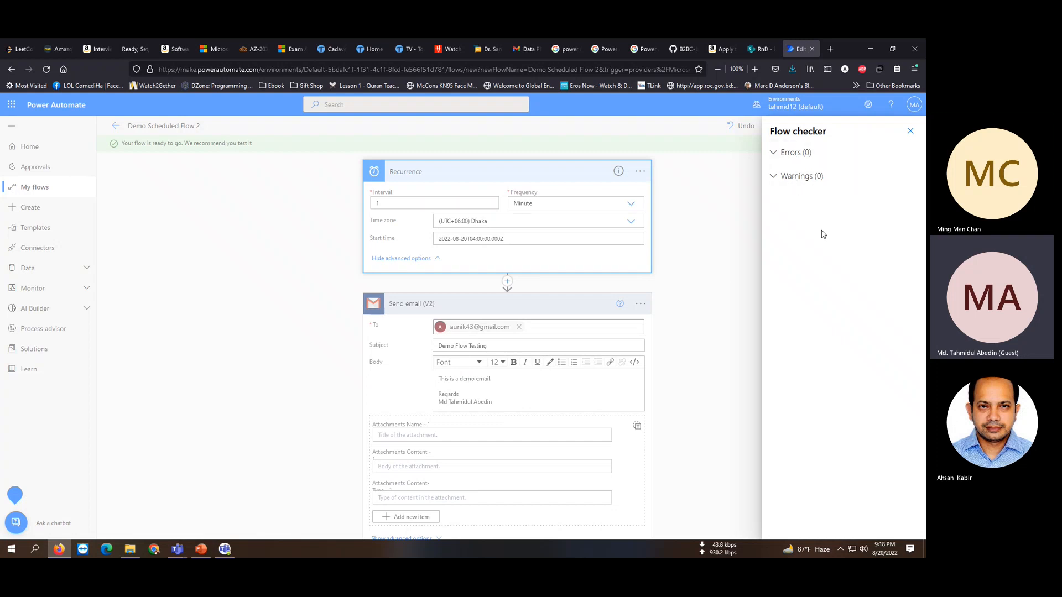
Close the checker, return to the flow's details page, and switch to the Gmail tab.
click(910, 131)
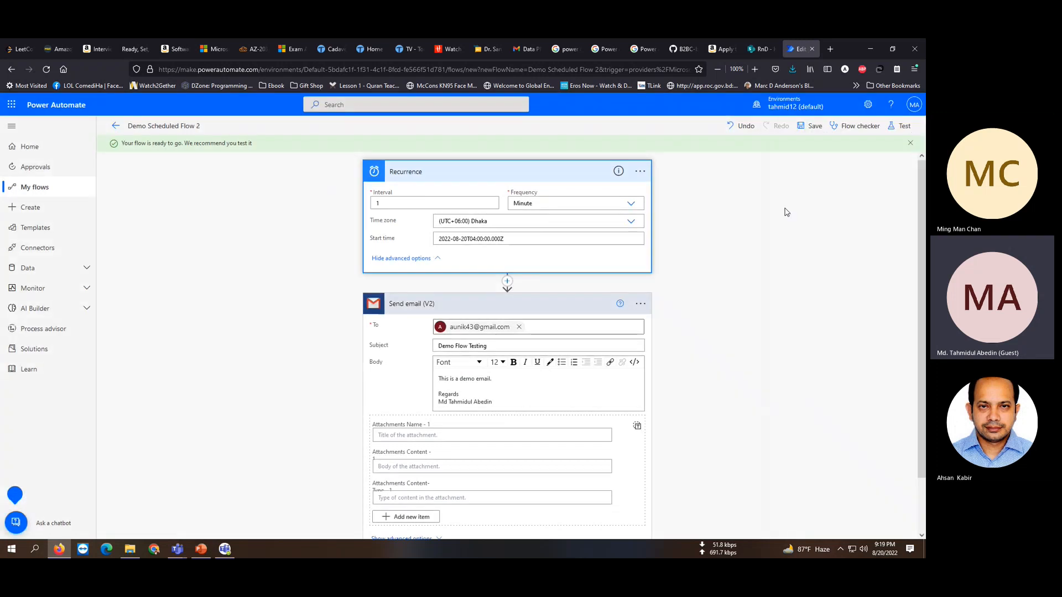
click(115, 126)
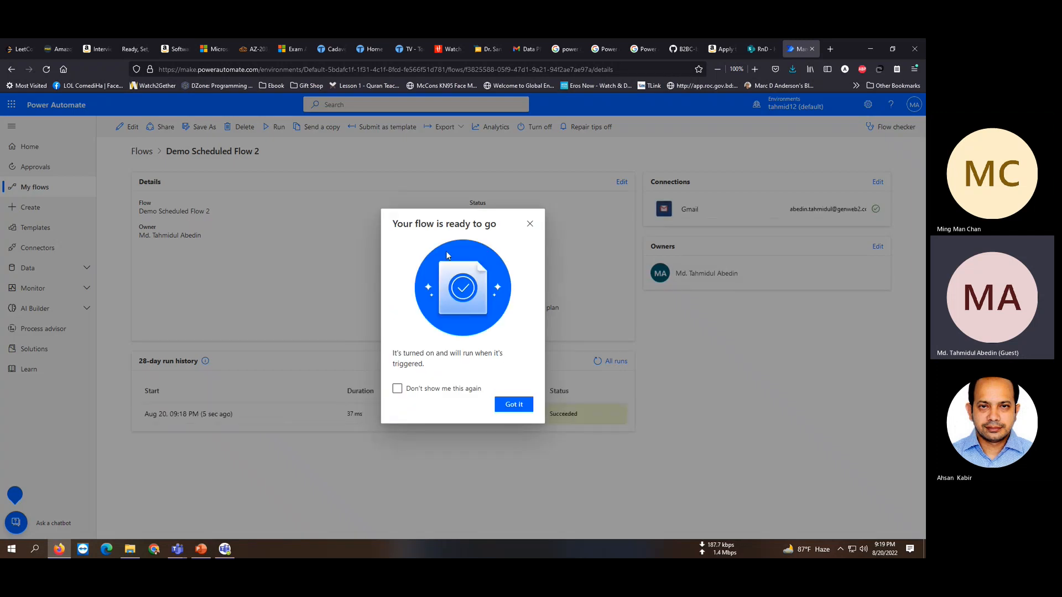
click(514, 404)
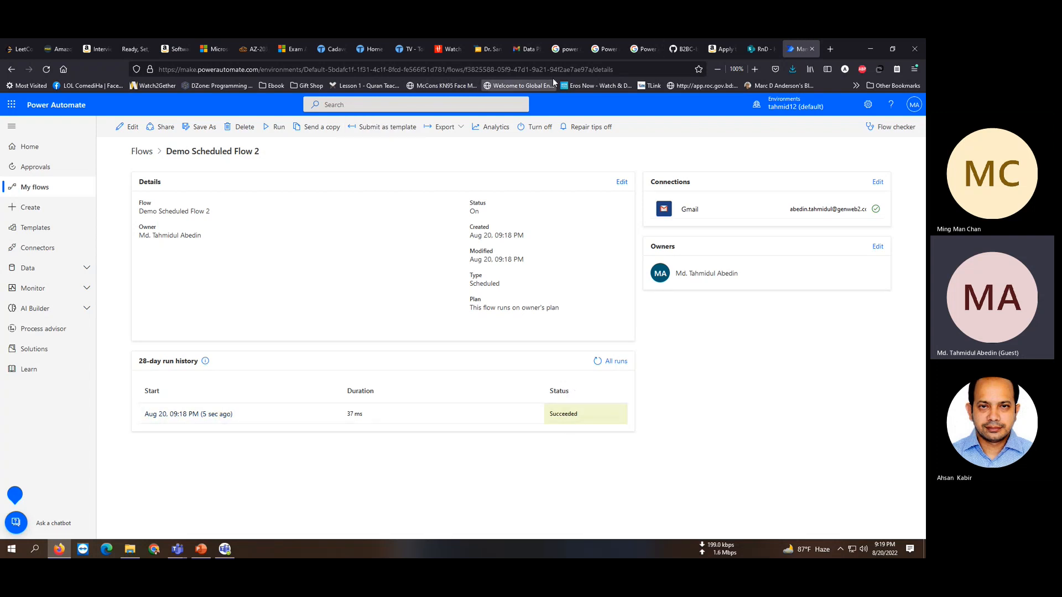
click(525, 48)
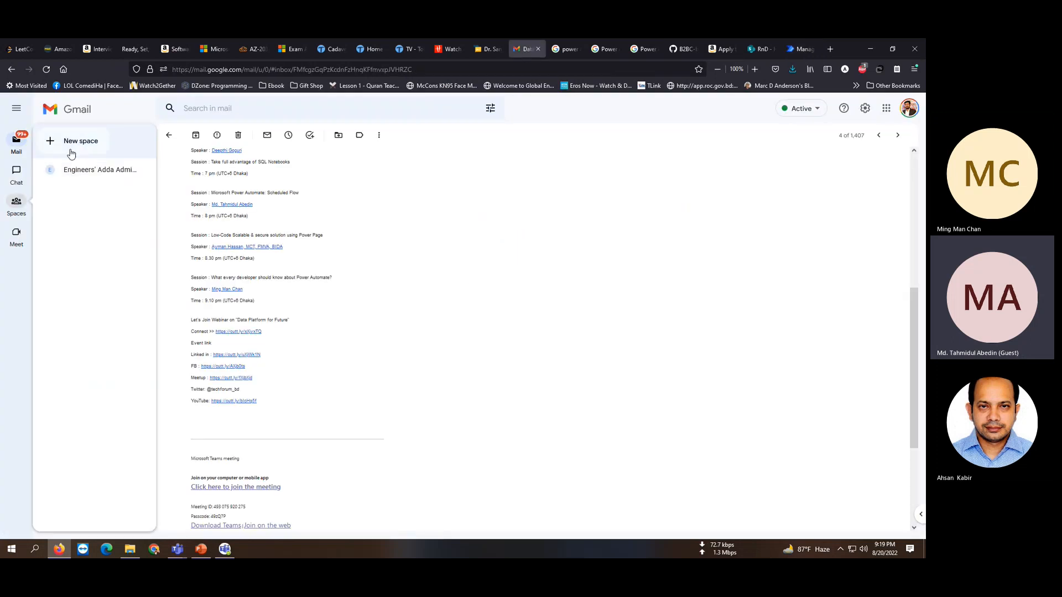
Open the Demo Flow Testing email in the inbox, then go back to Power Automate.
click(21, 148)
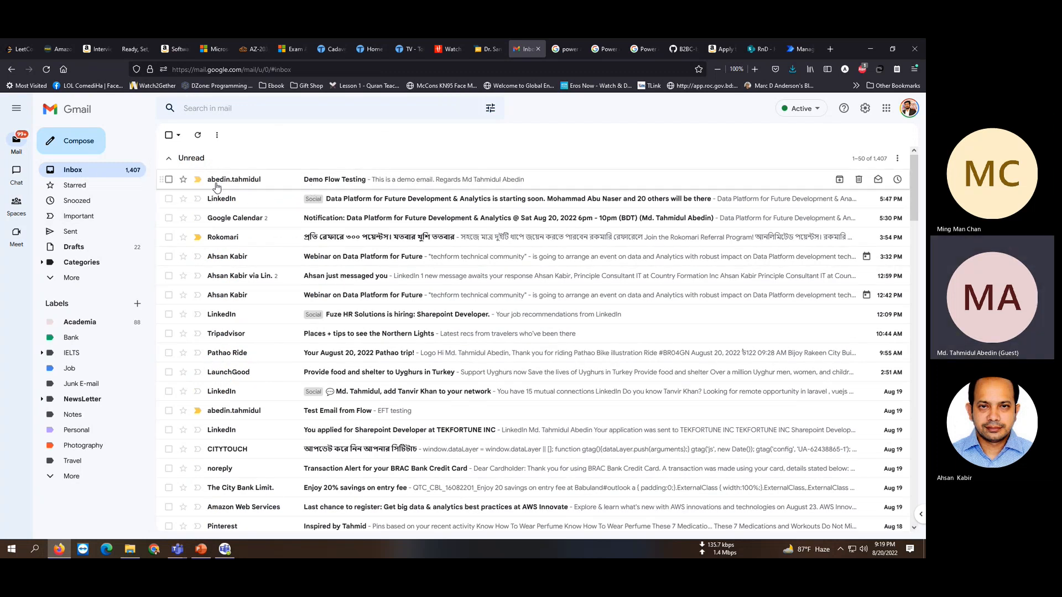
click(324, 181)
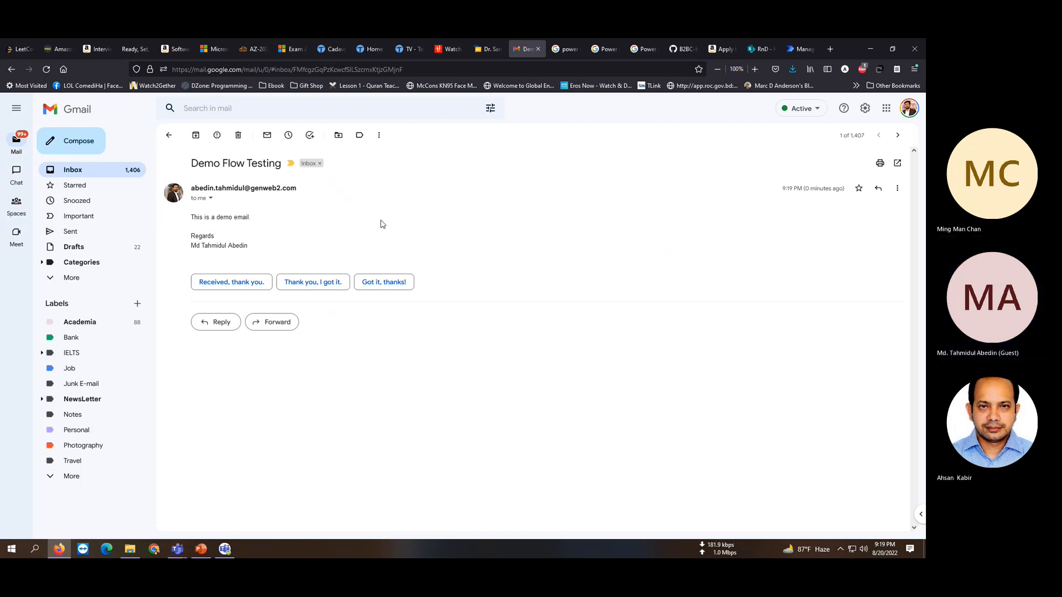
click(173, 139)
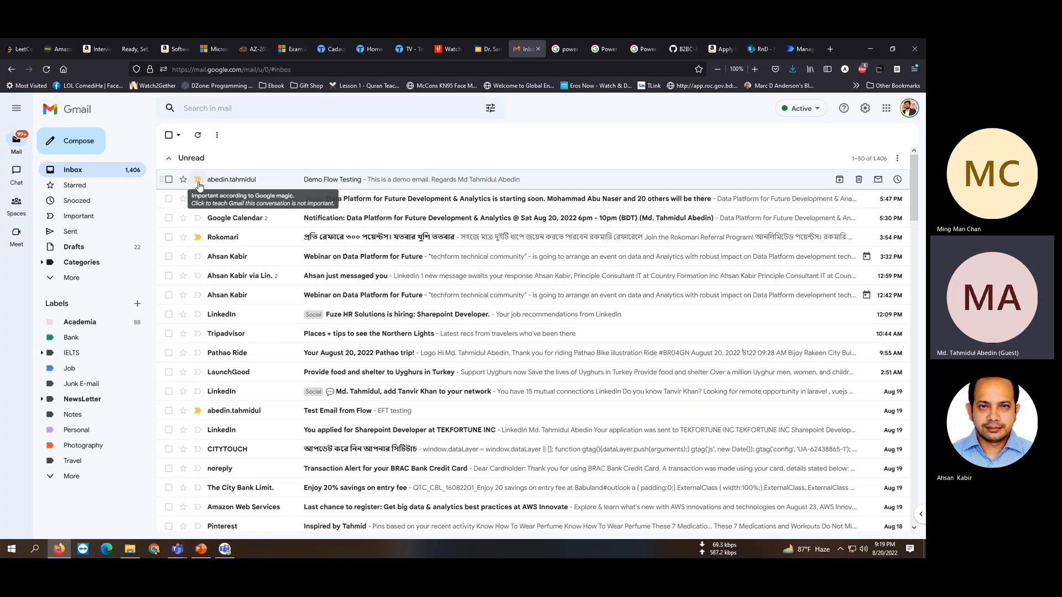
click(801, 49)
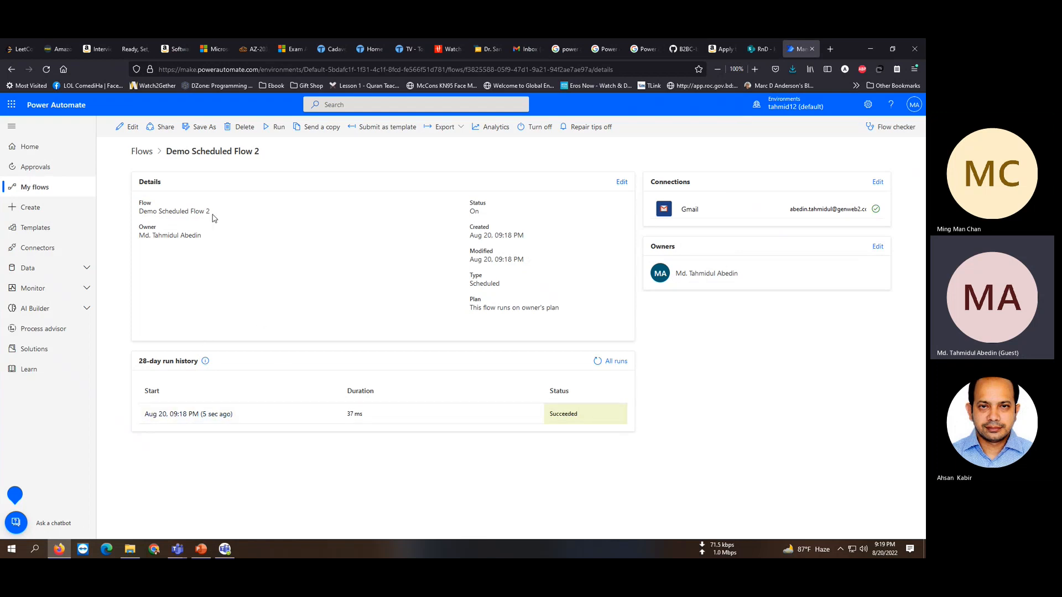
Refresh the run history, view the latest successful run, then open the flow in Edit.
click(597, 361)
click(175, 414)
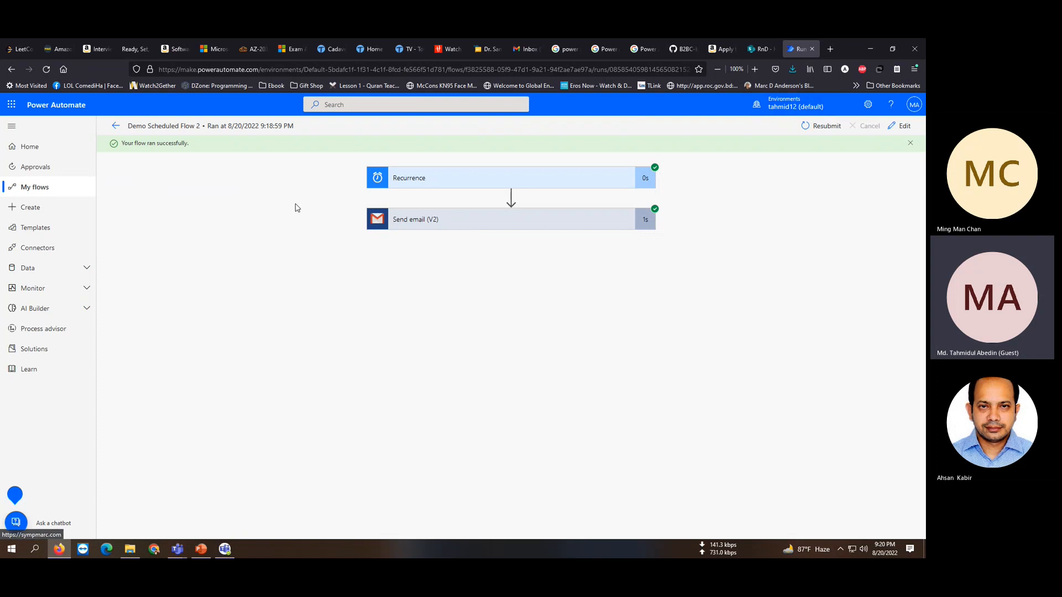
click(907, 125)
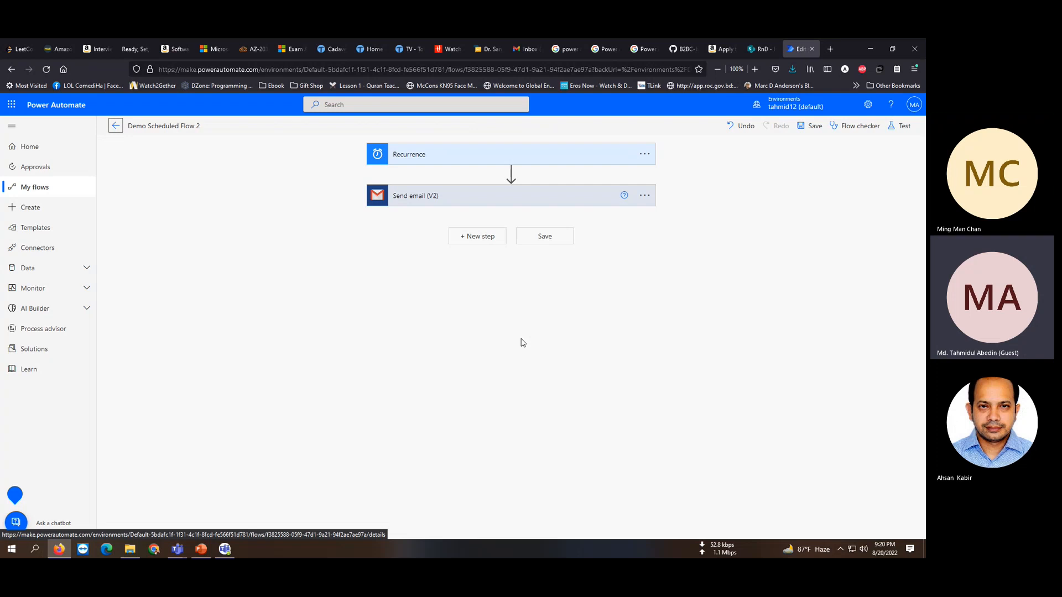
click(511, 173)
click(504, 187)
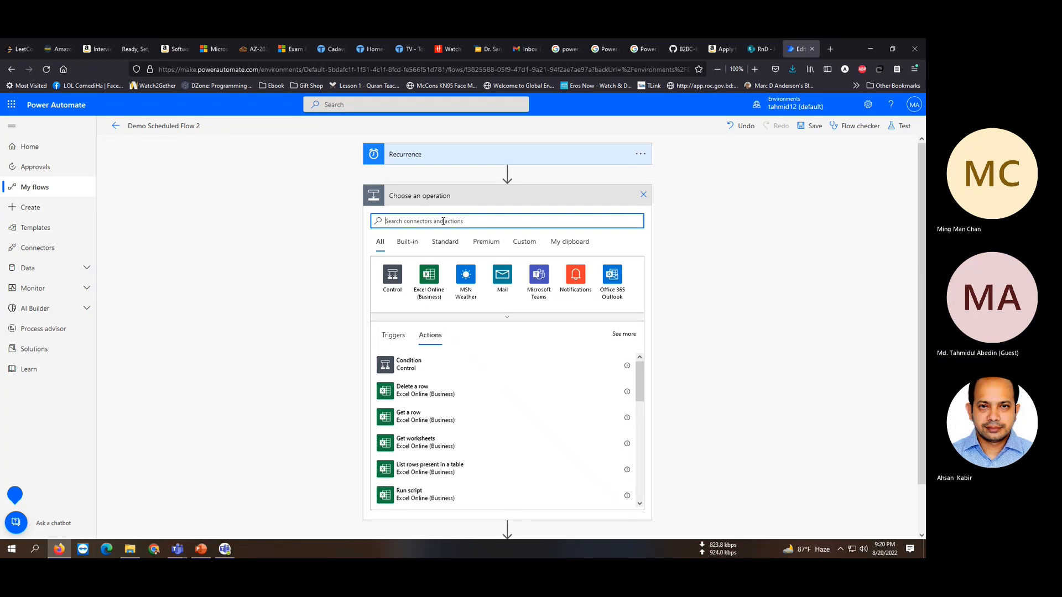
text(sharepoint)
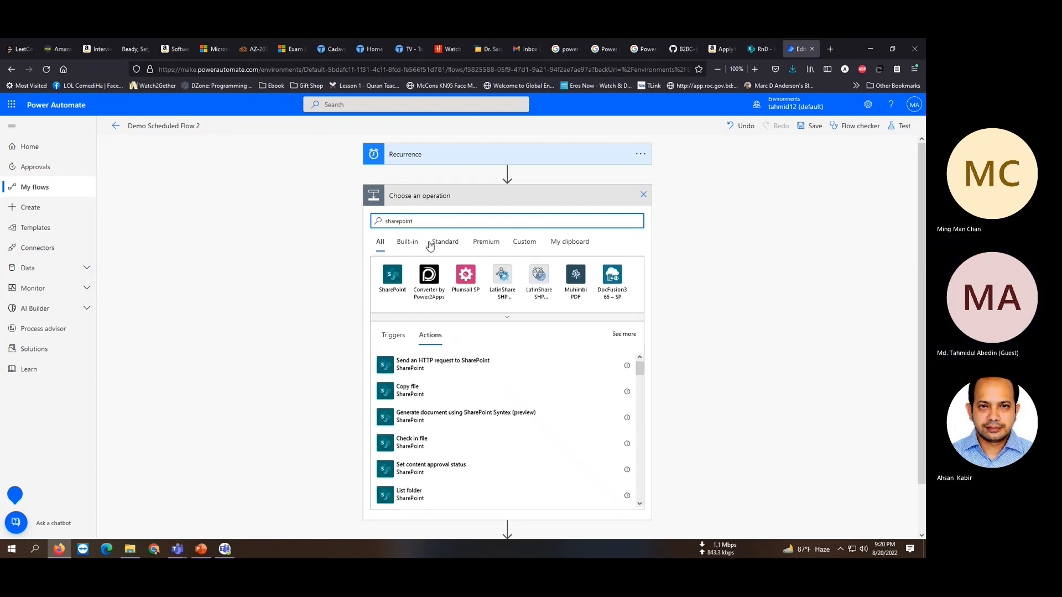
click(404, 284)
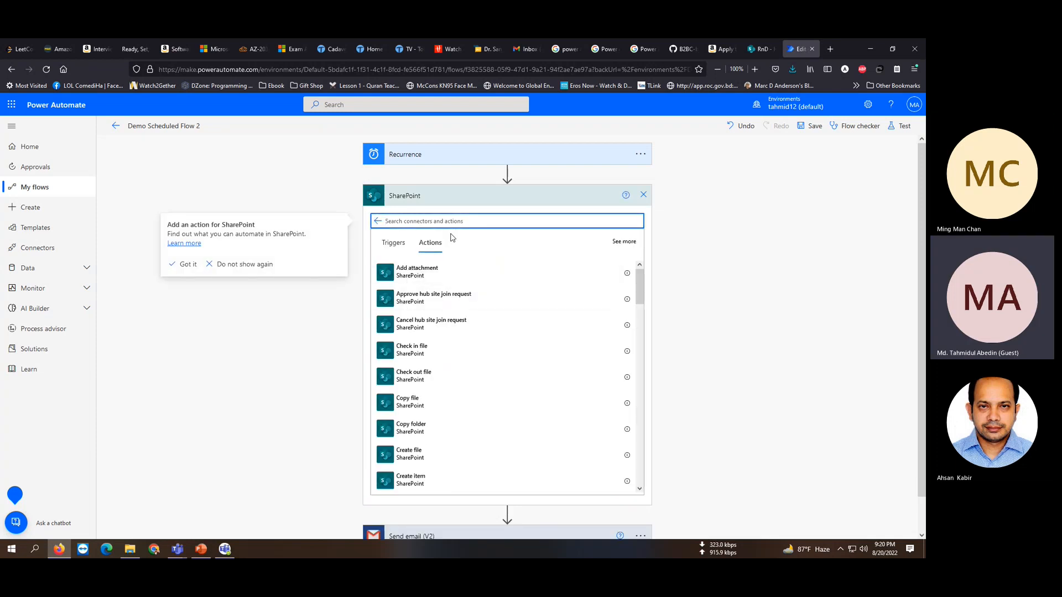
text(get)
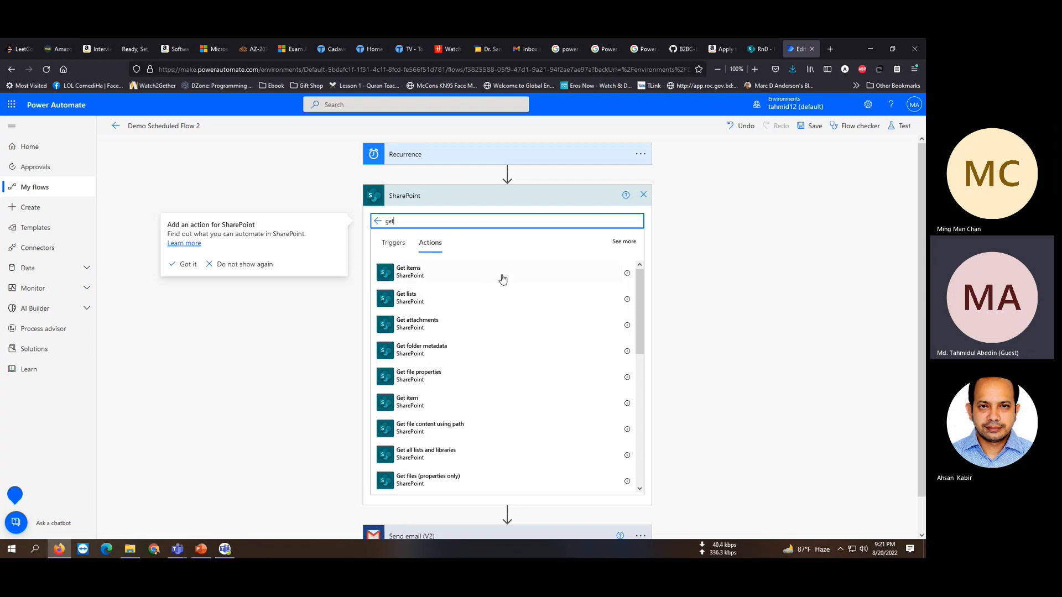
click(644, 195)
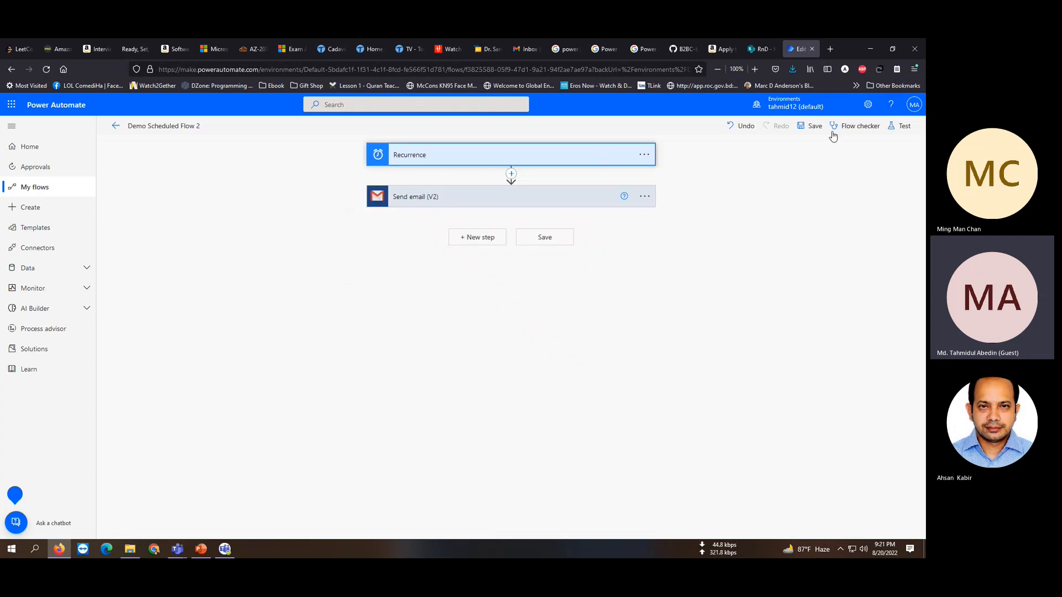
Save Demo Scheduled Flow 2 and go back to its details page.
click(805, 128)
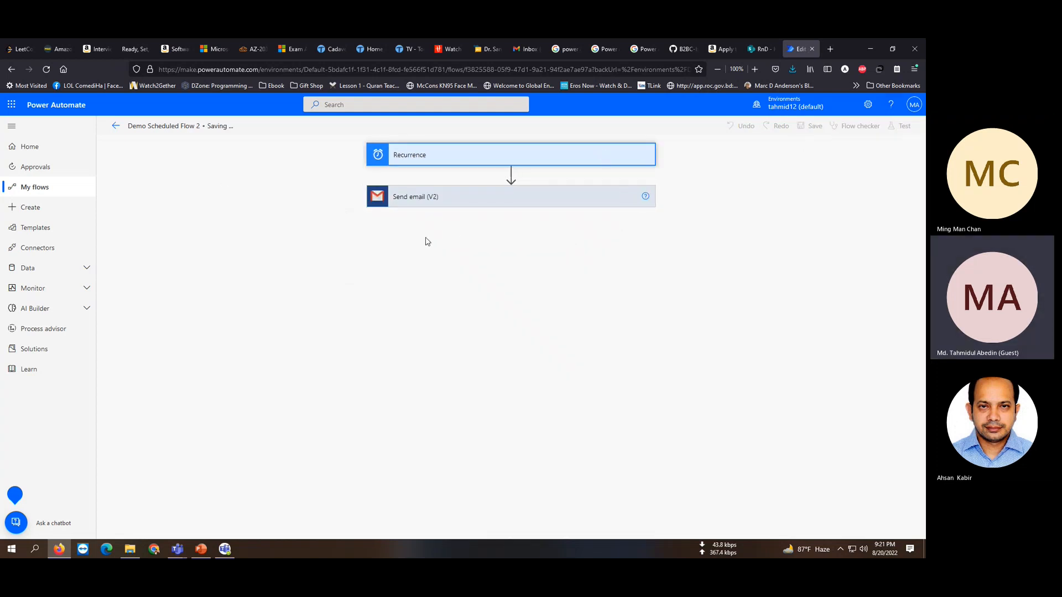
click(117, 127)
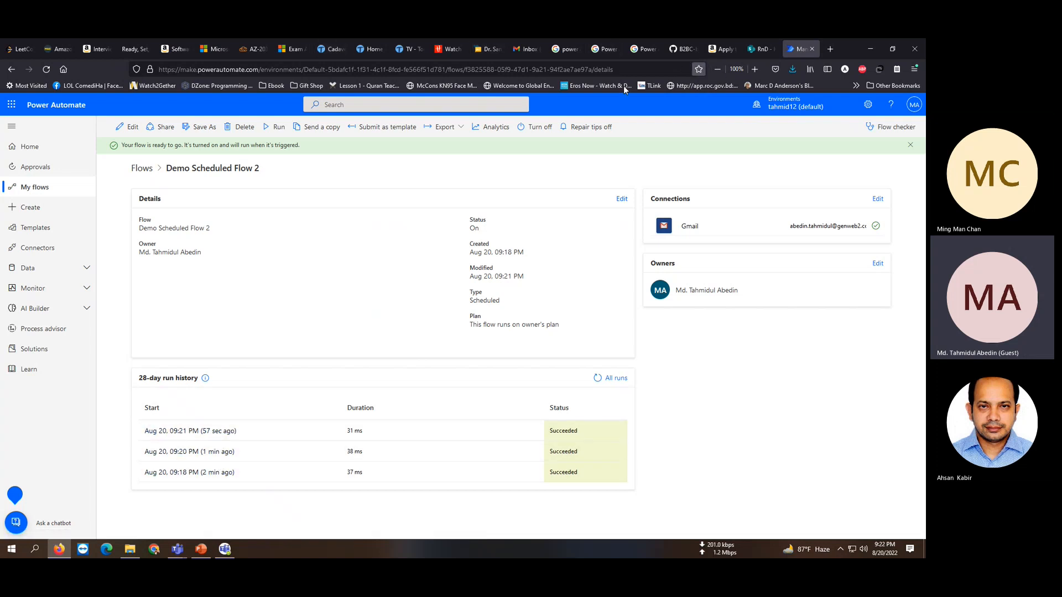
Confirm the 9:21 PM Demo Flow Testing email arrived in Gmail, then return to the flow details.
click(518, 52)
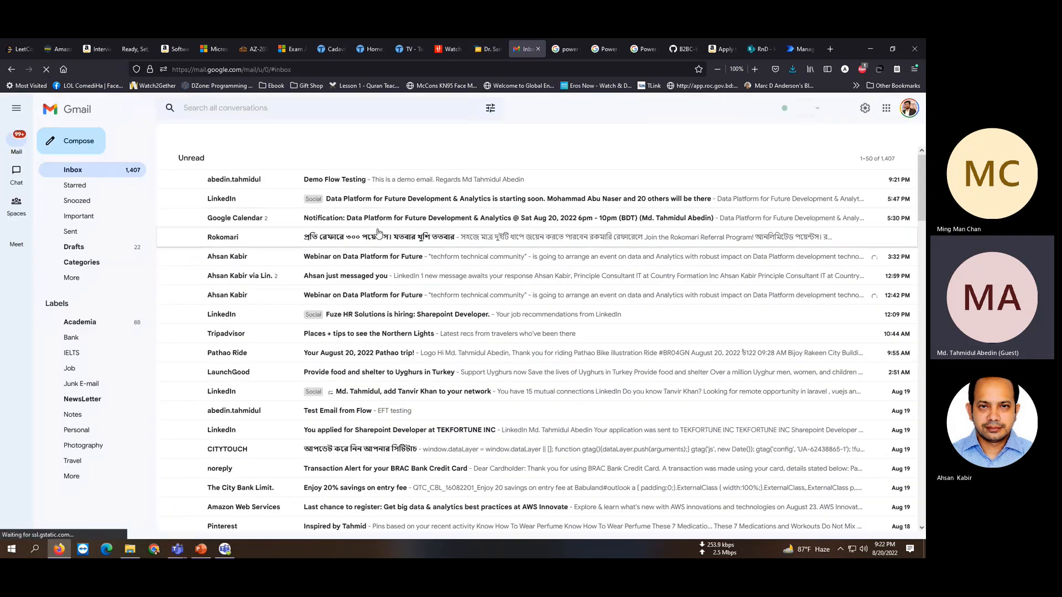
click(452, 182)
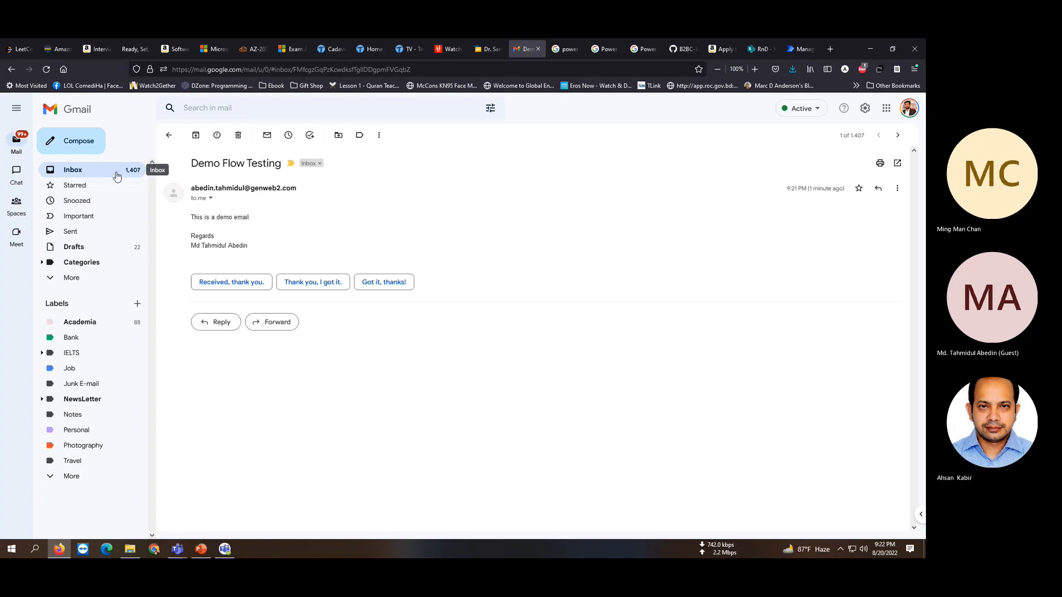
click(121, 171)
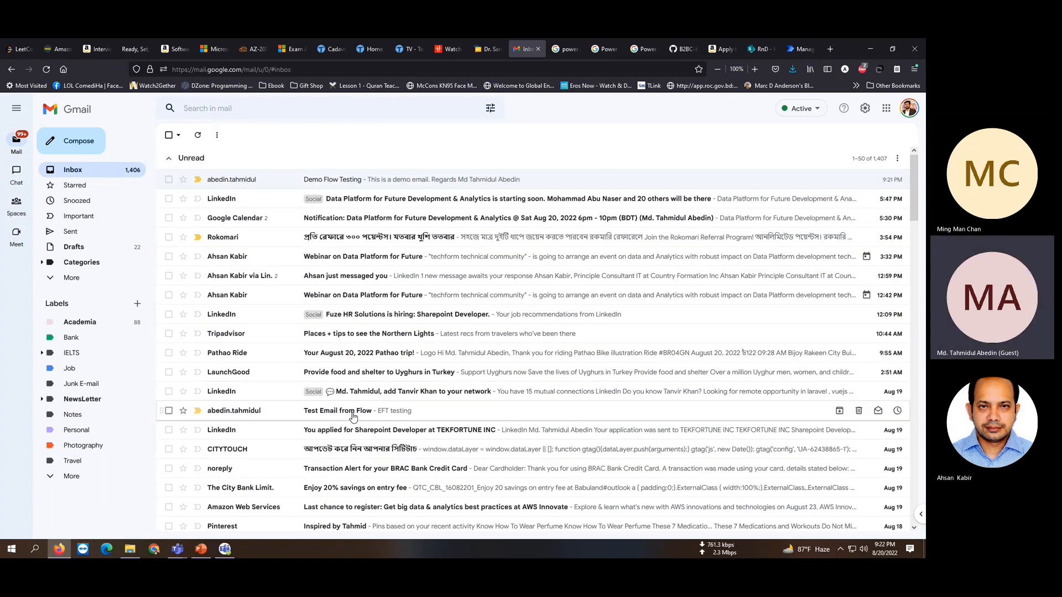
click(804, 50)
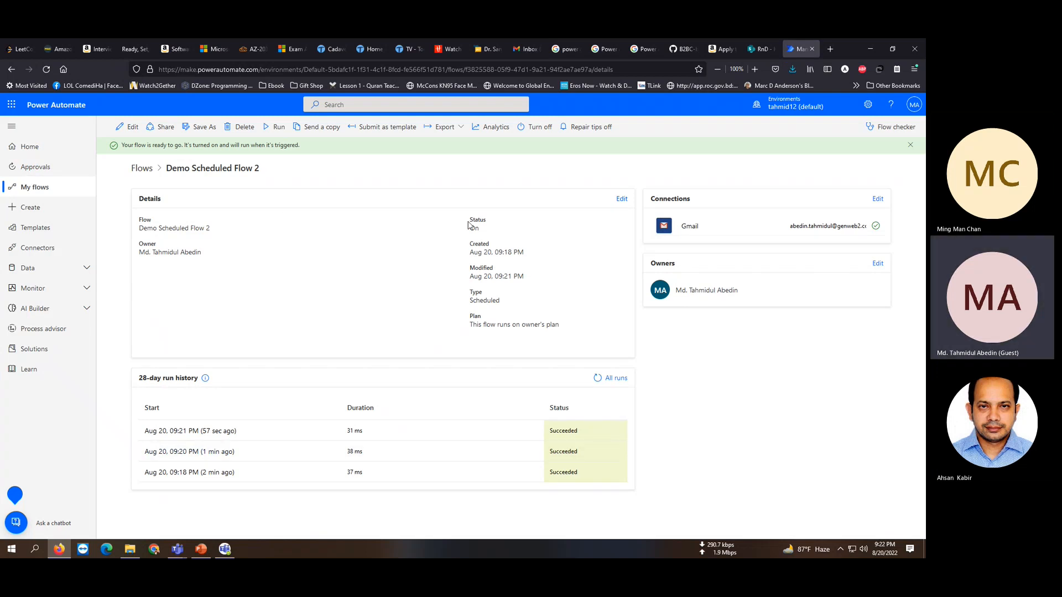
Switch off Demo Scheduled Flow 2 so its status reads Off.
click(527, 139)
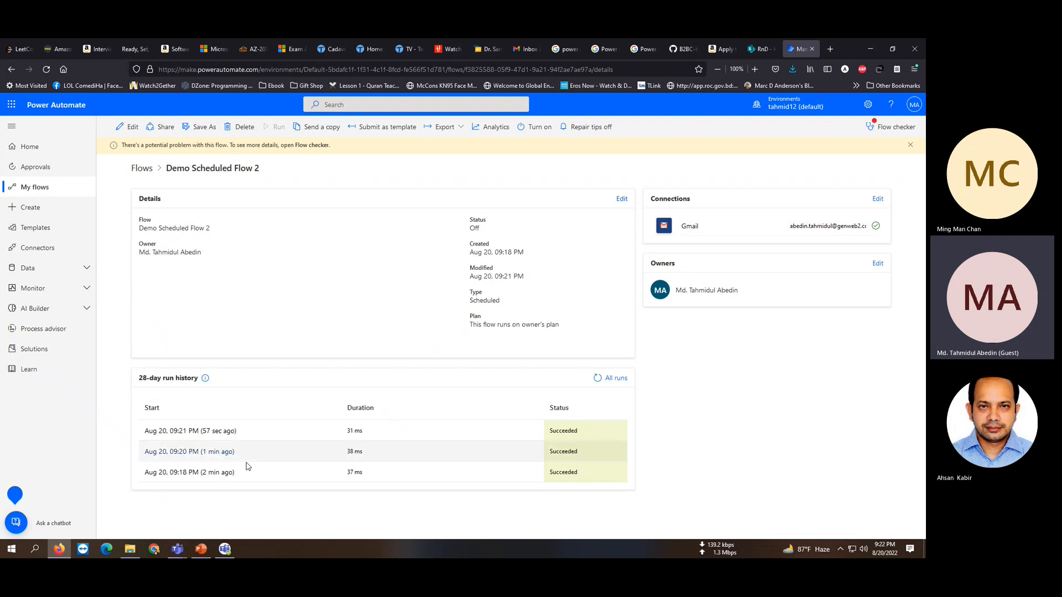
mouse_move(204, 553)
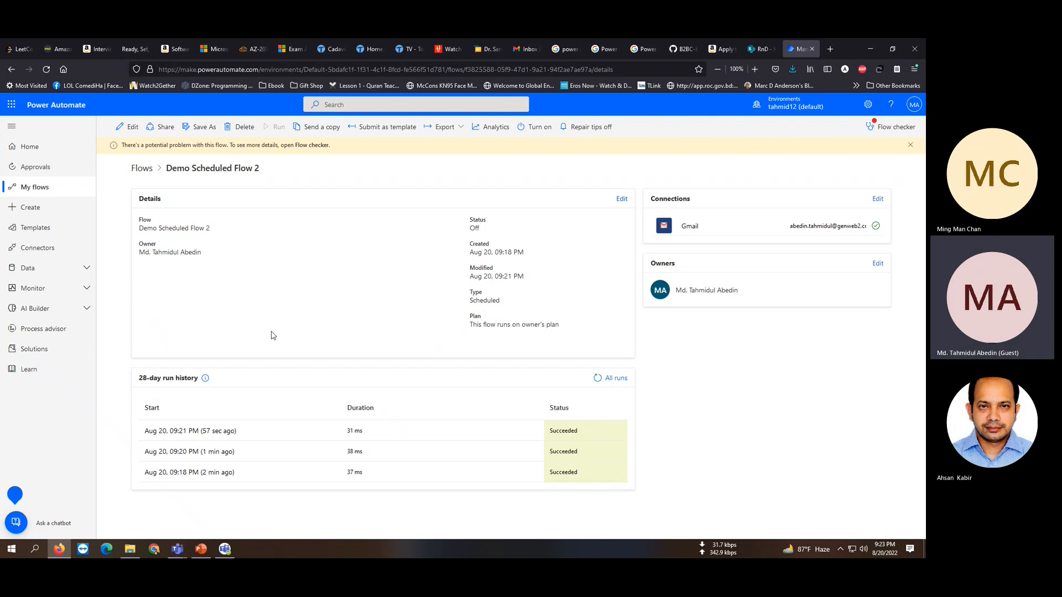
Bring Scheduled FLow.pptx forward and settle on slide 7, 'Thank You For Attending'.
click(203, 551)
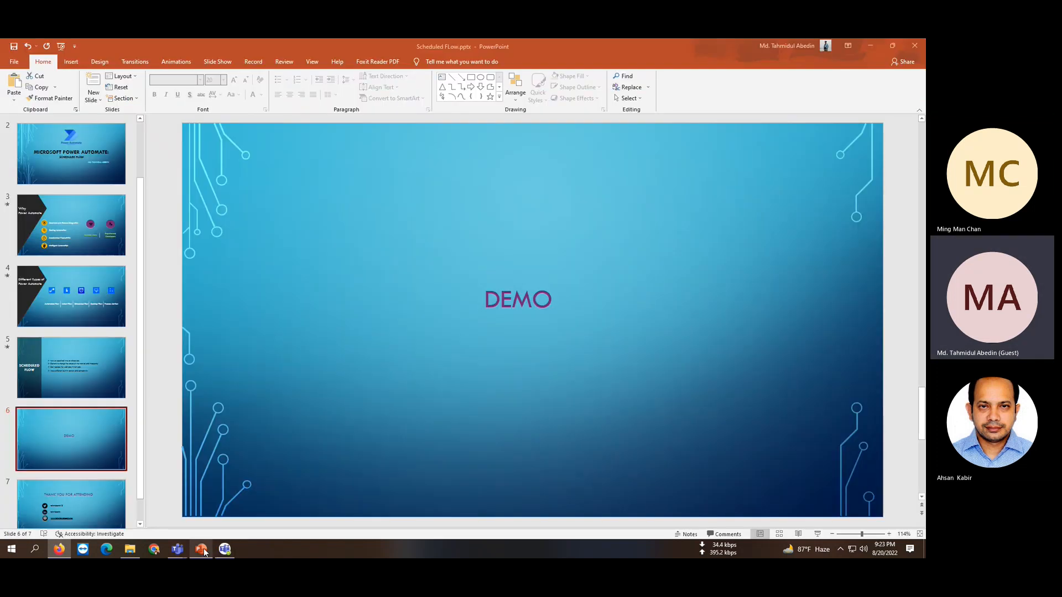
click(81, 497)
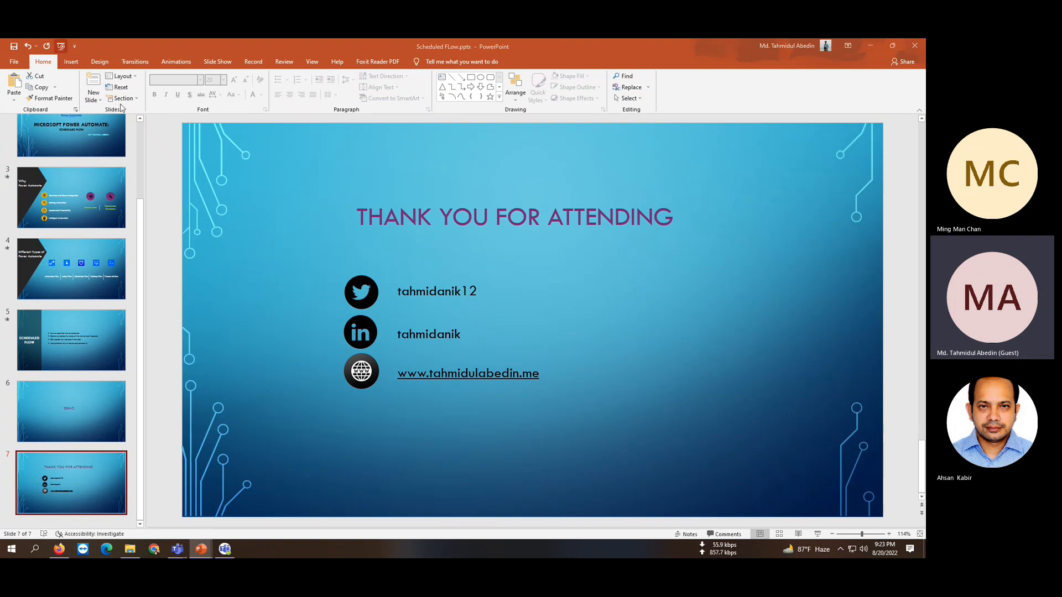
key(F5)
key(Escape)
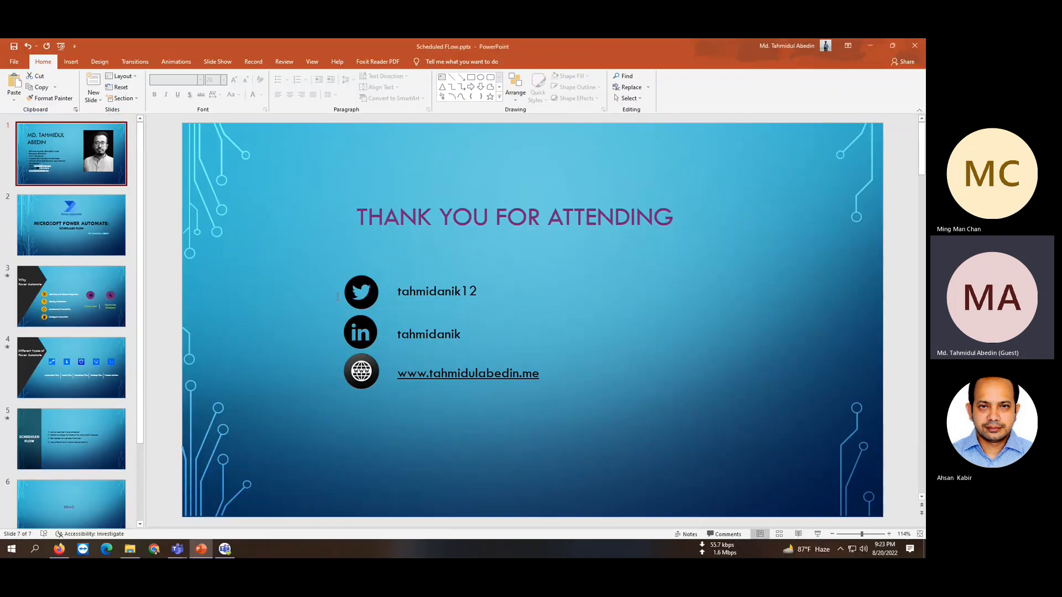
click(89, 504)
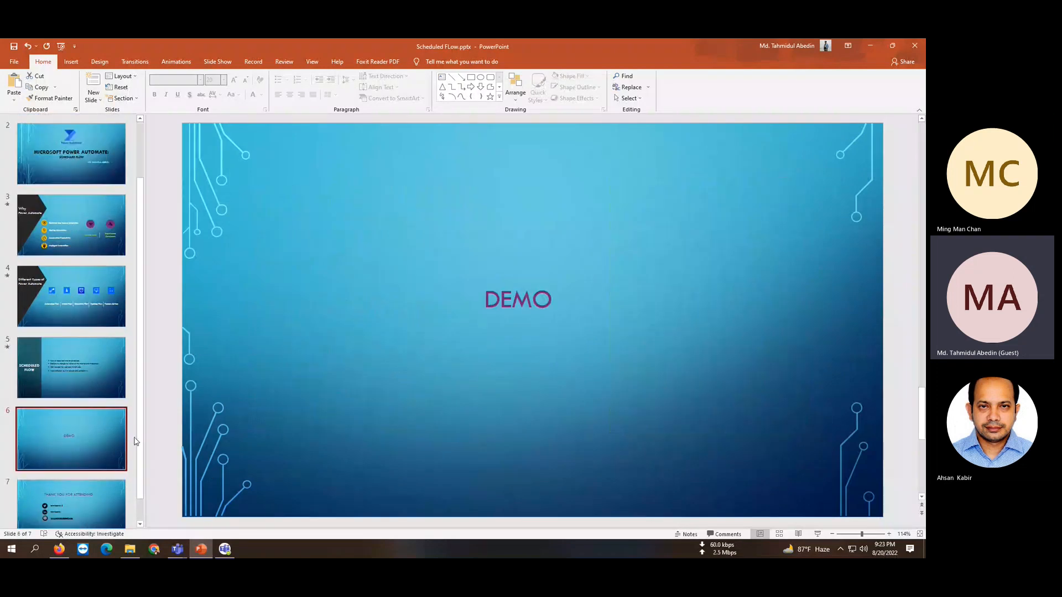
click(101, 512)
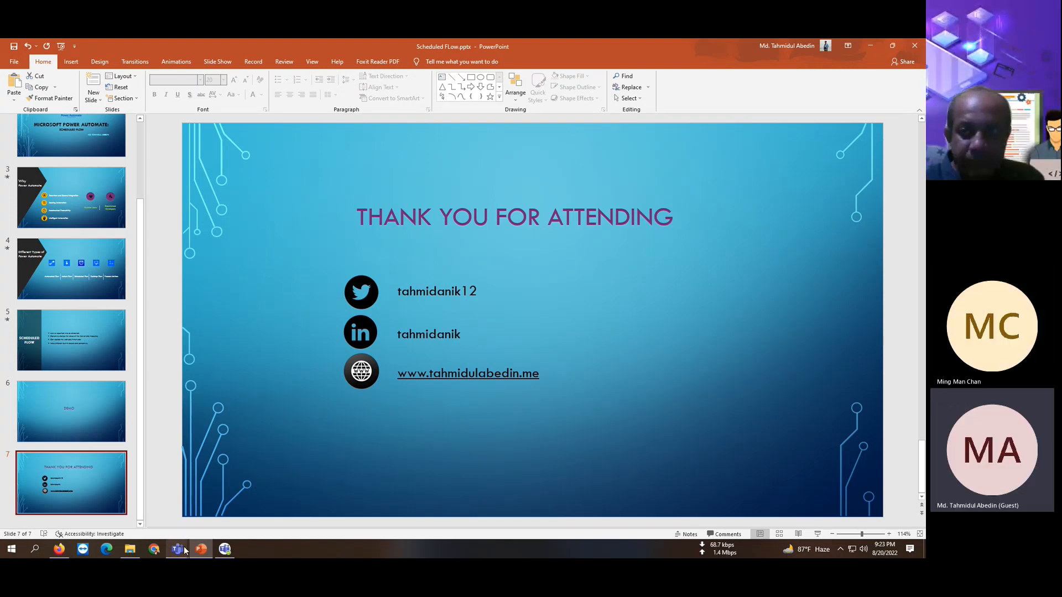
mouse_move(179, 551)
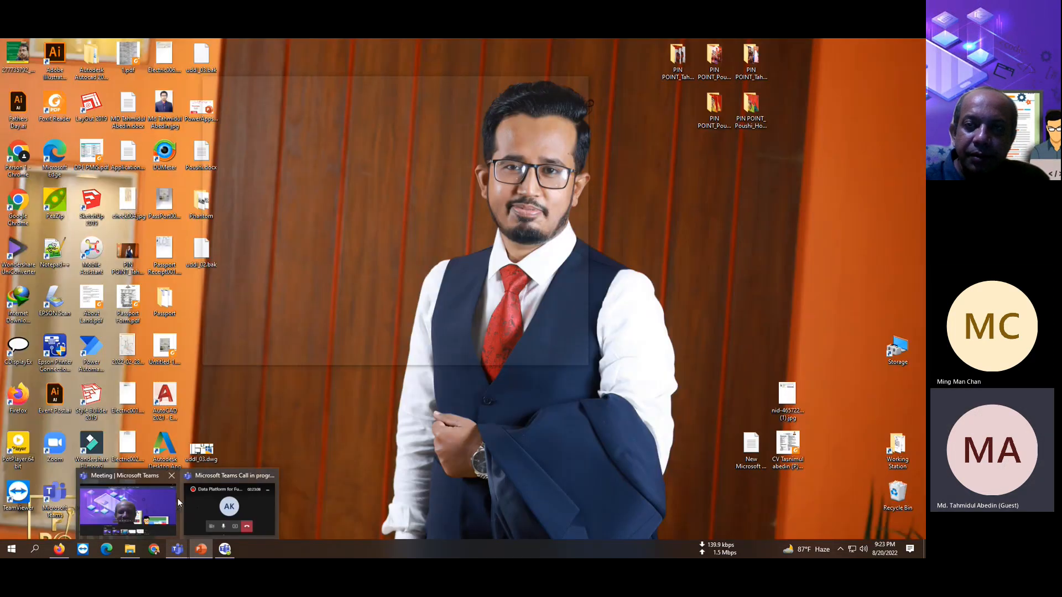
Stop sharing the screen in the Teams meeting so the presenter's camera shows.
click(174, 500)
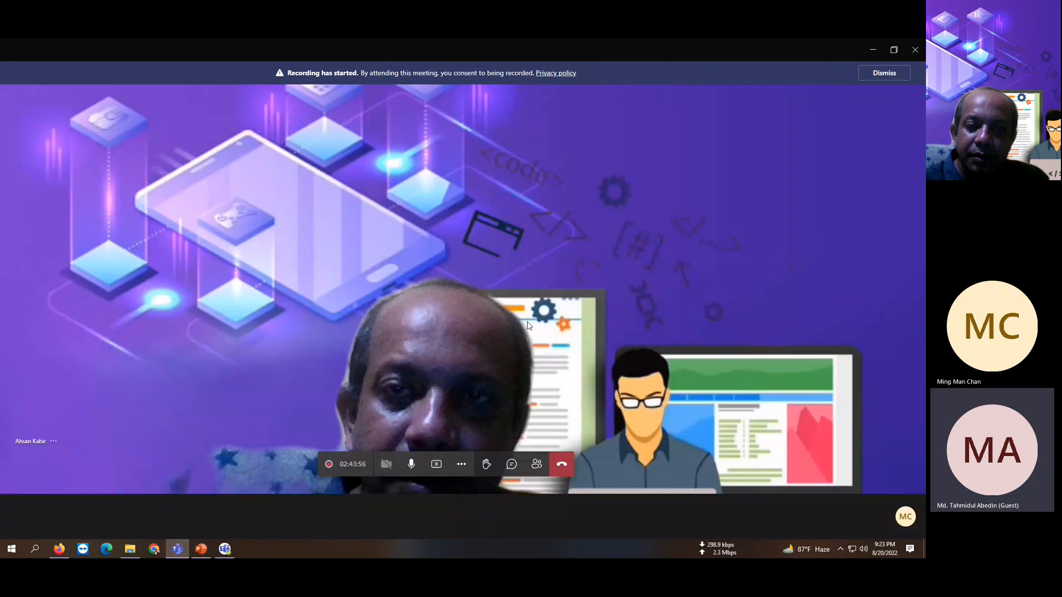
click(436, 466)
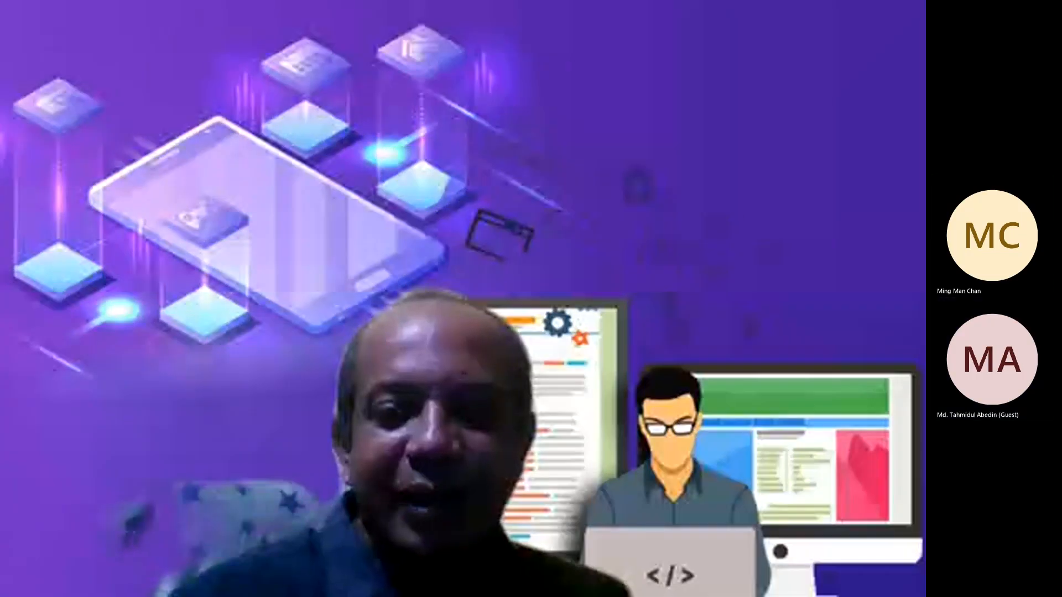